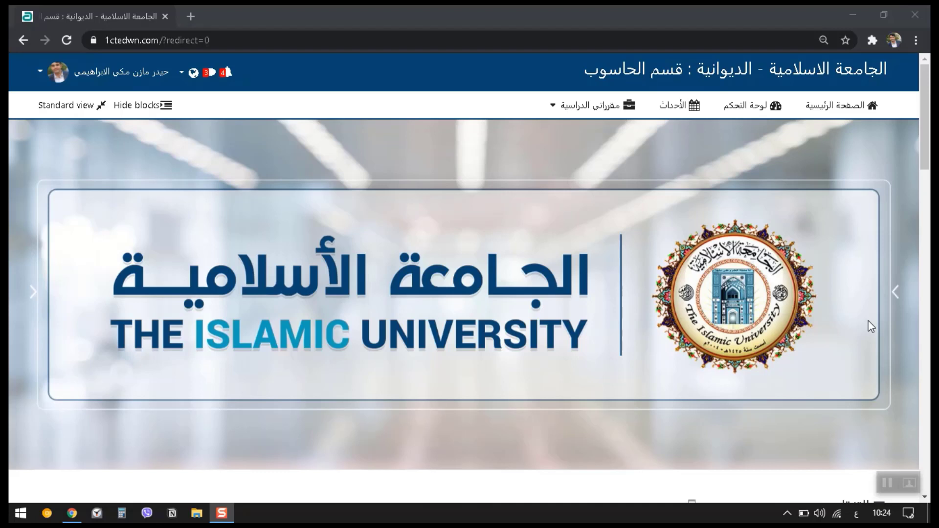
Open the course "امنية الحاسبات والشبكات م" from the list of enrolled courses
click(591, 105)
click(601, 111)
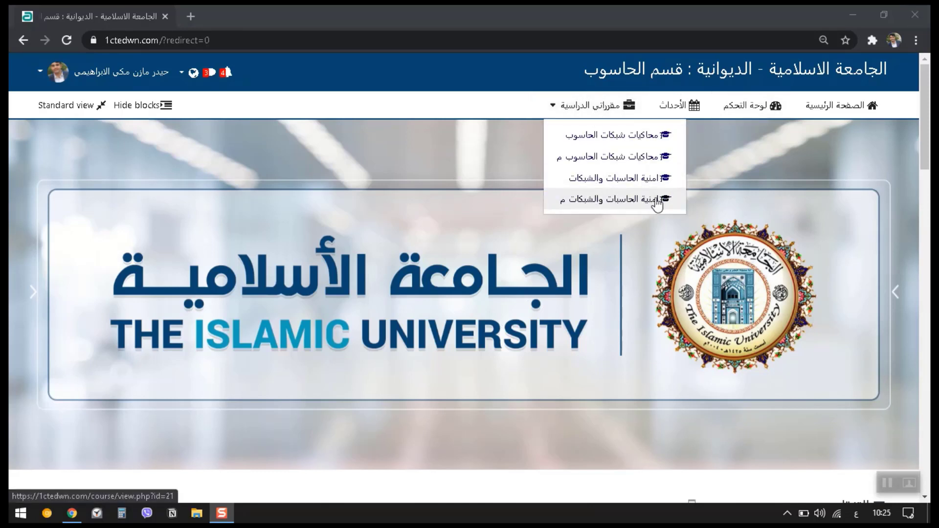
click(609, 201)
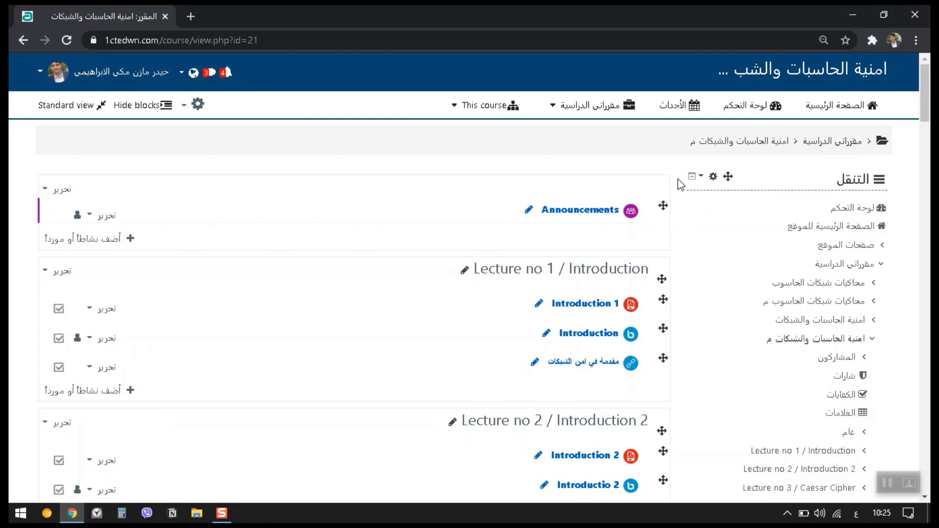
Open the groups page (المجموعات) in the course's user administration
scroll(563, 192, down, 15)
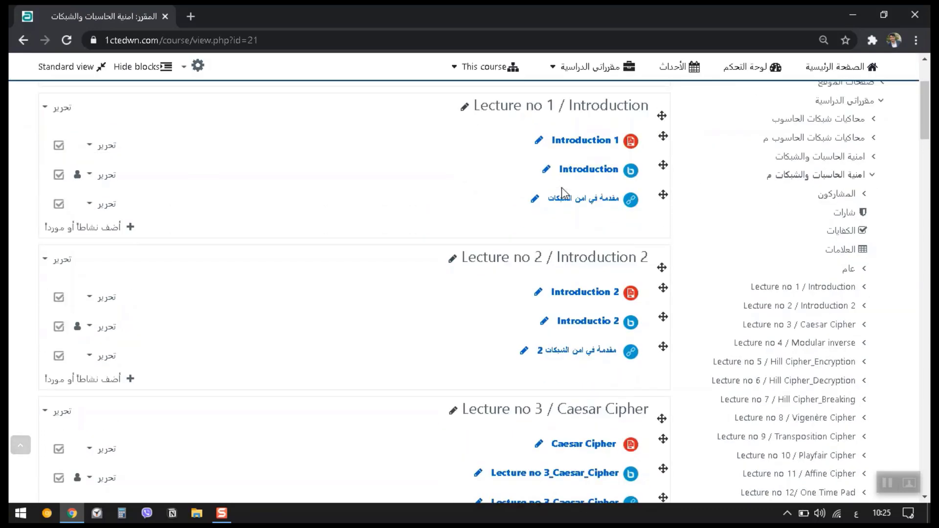
scroll(562, 192, up, 15)
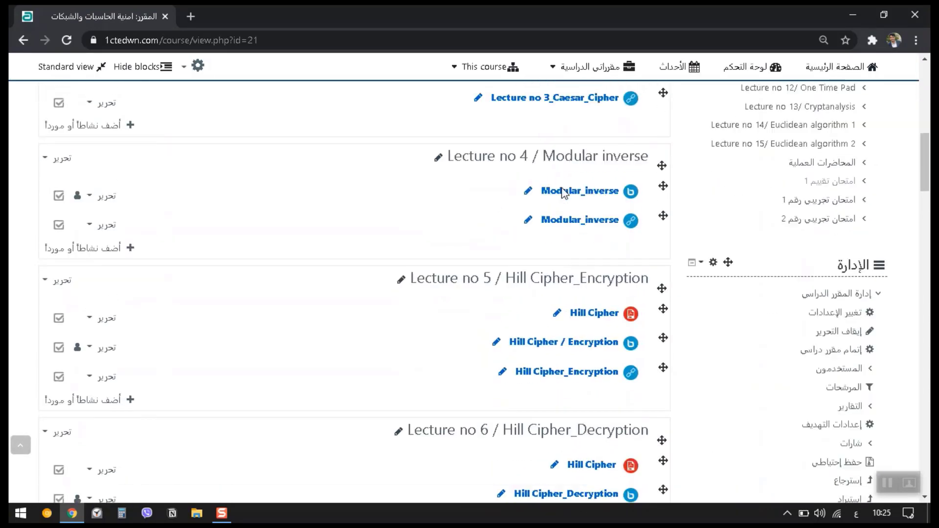
scroll(538, 220, down, 12)
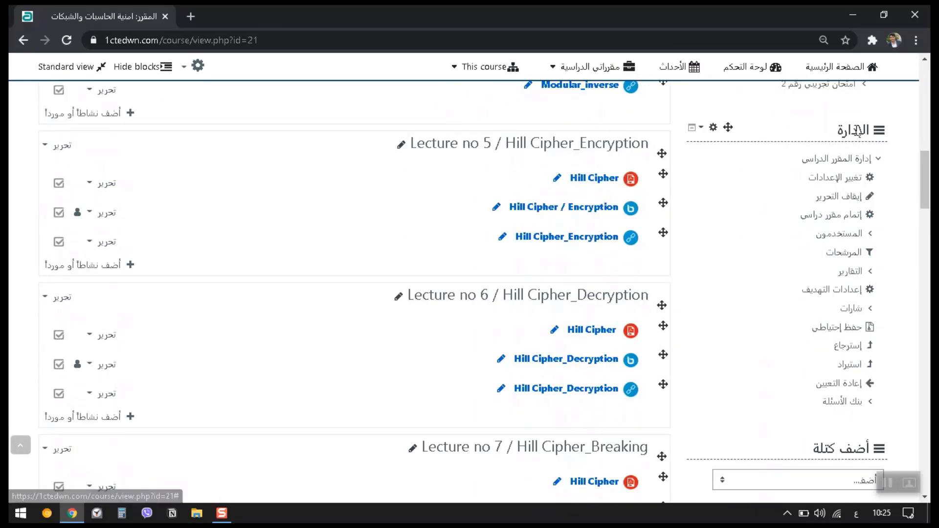
double_click(852, 129)
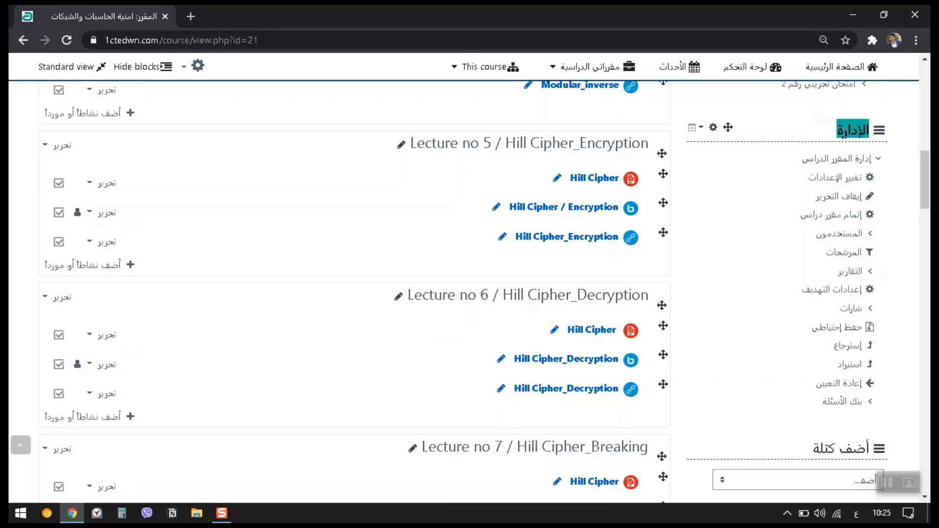
click(872, 235)
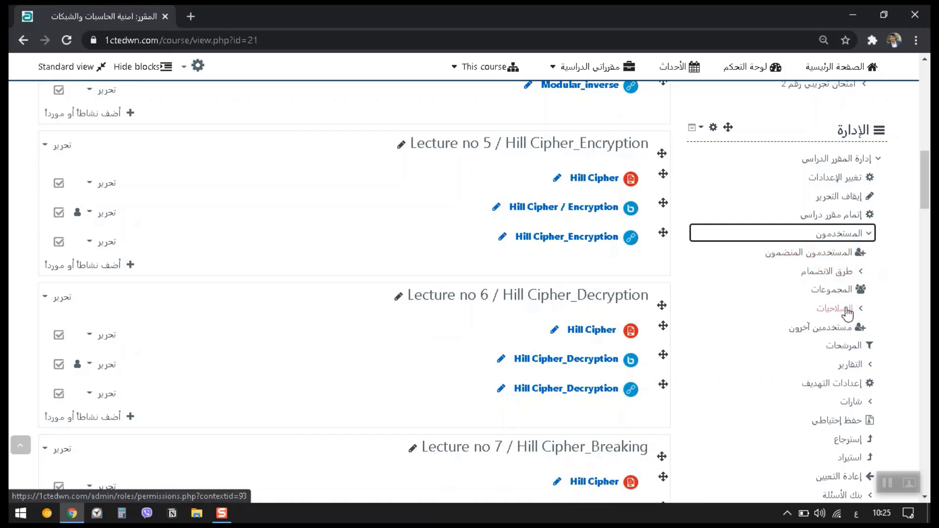
click(831, 291)
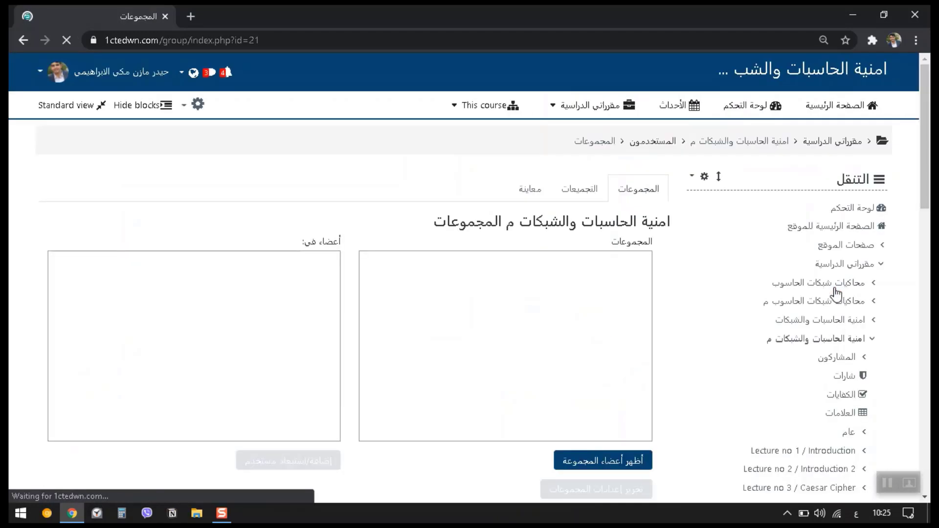
Create a group named "كروب رقم 1" in the course and save it
scroll(717, 242, down, 2)
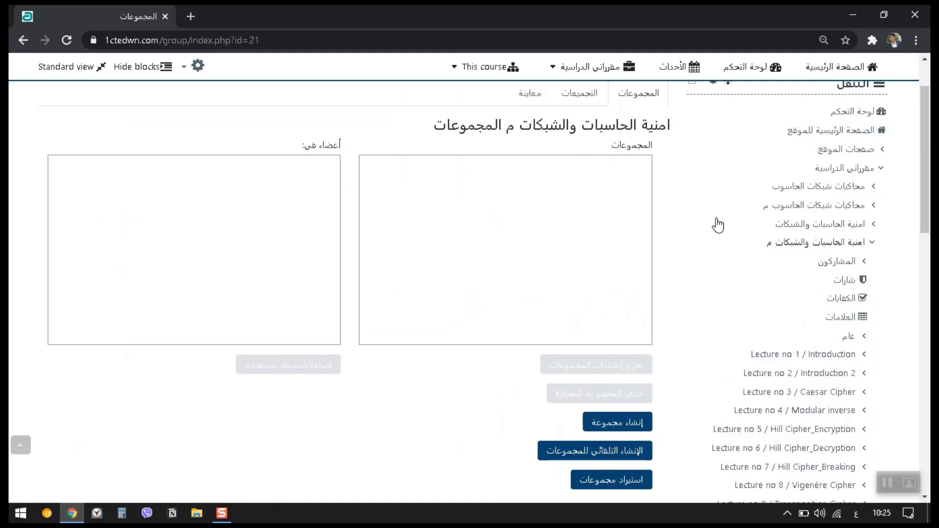
click(618, 420)
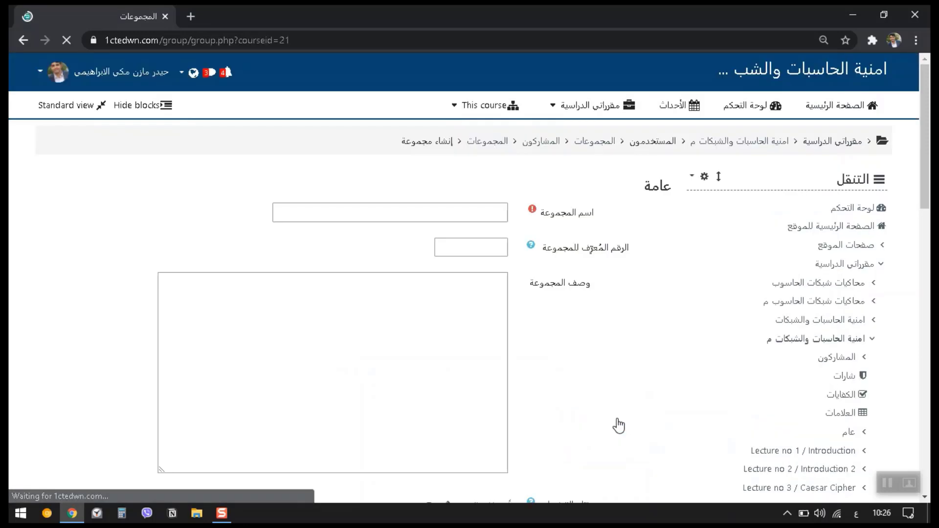
click(483, 209)
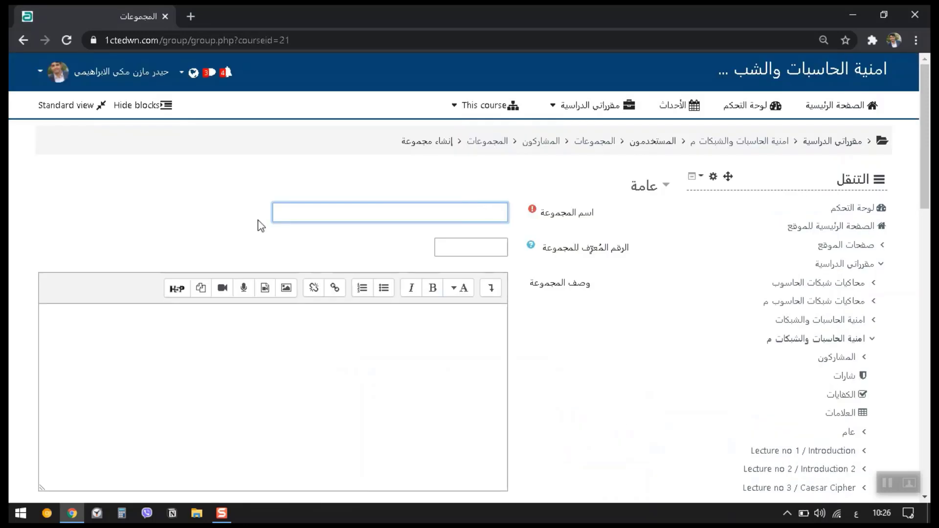
text(مجموعة أ)
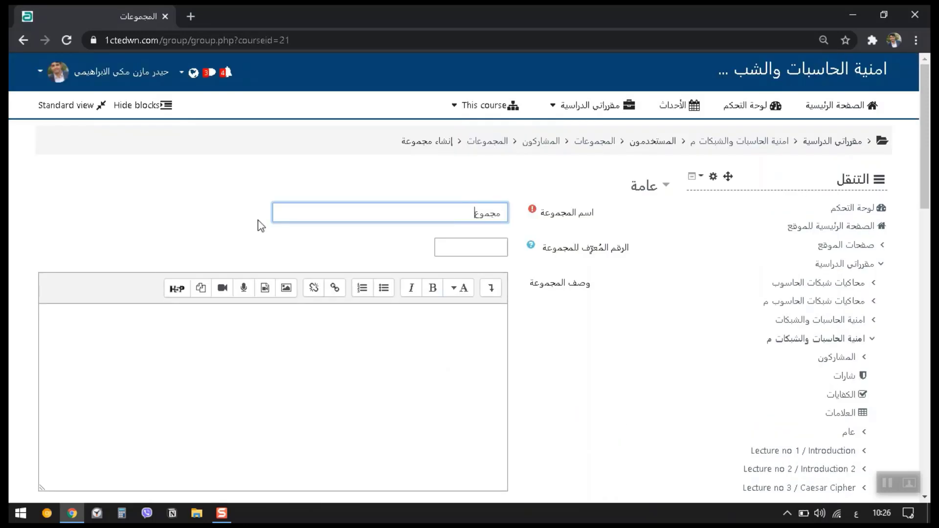
key(BackSpace)
key(BackSpace)
key(BackSpace)
key(BackSpace)
key(BackSpace)
key(BackSpace)
text(كروب رقم 1)
scroll(343, 221, down, 9)
click(464, 322)
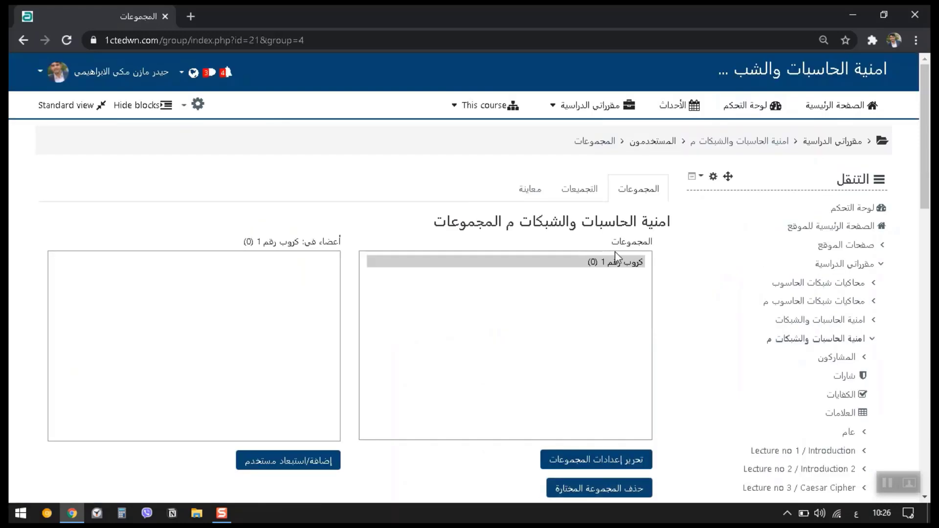
Create a second group named "كروب رقم 2" in the course and save it
scroll(629, 271, down, 2)
click(629, 167)
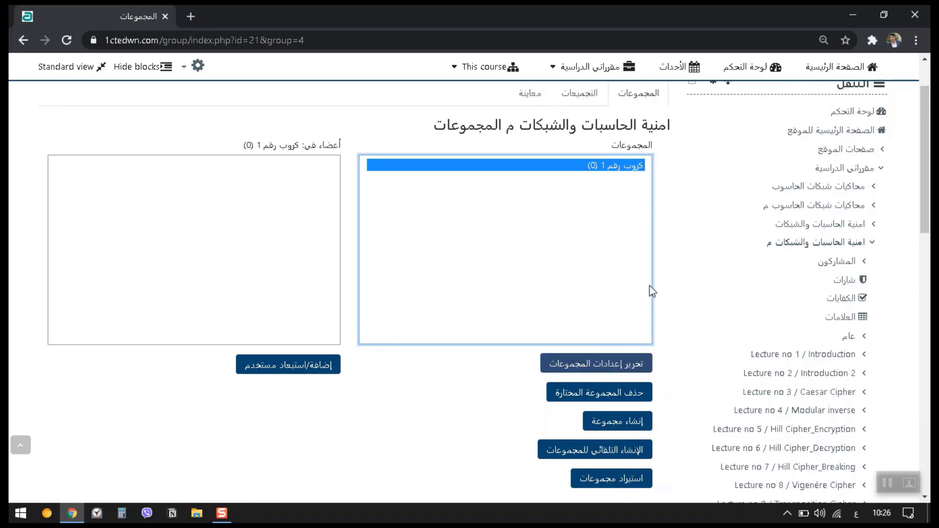
click(619, 423)
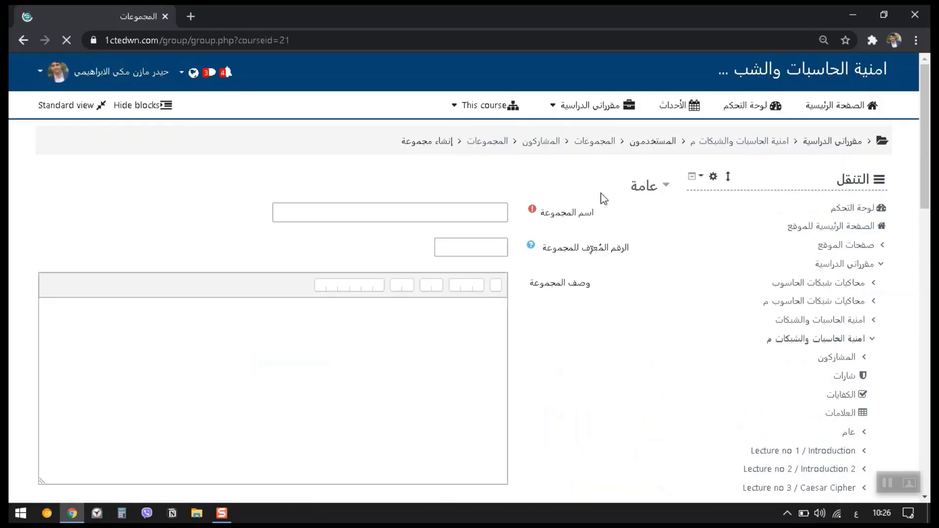
click(487, 212)
text(كروب ا)
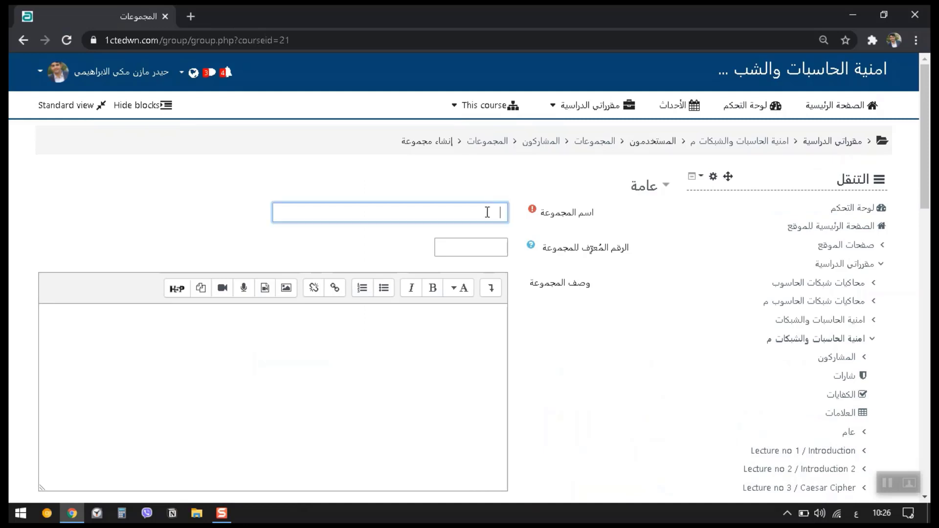
text(قم 2)
scroll(560, 237, down, 10)
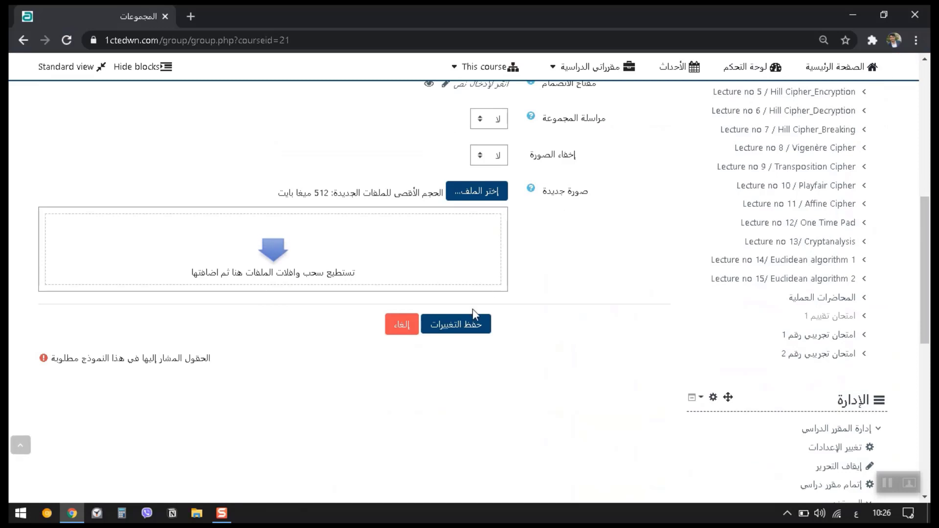
click(473, 330)
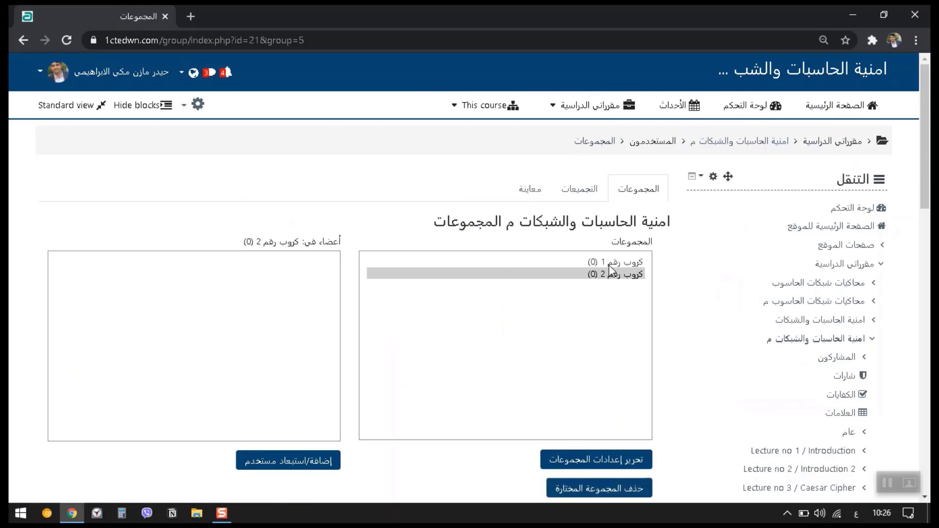
Select the group "كروب رقم 1" and open its page for adding and removing members
click(609, 265)
click(616, 276)
click(612, 264)
click(616, 277)
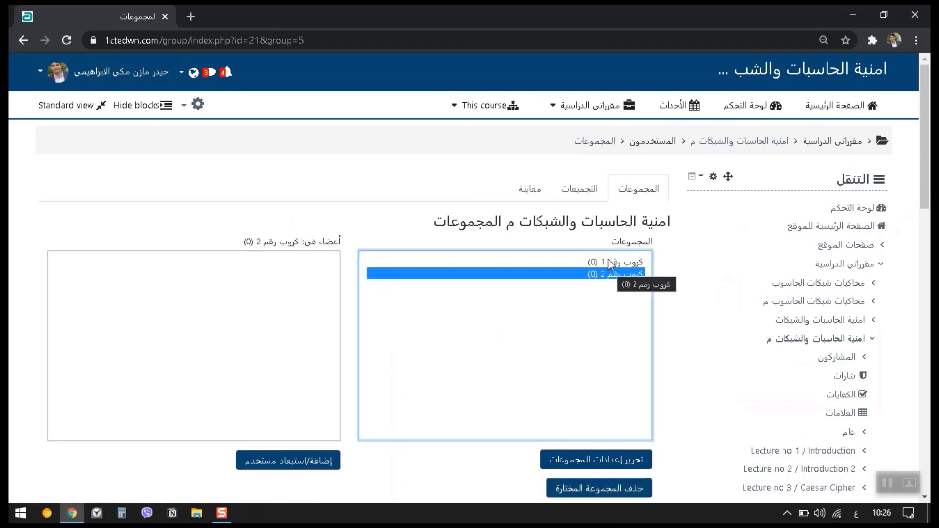
click(594, 262)
key(Down)
click(594, 264)
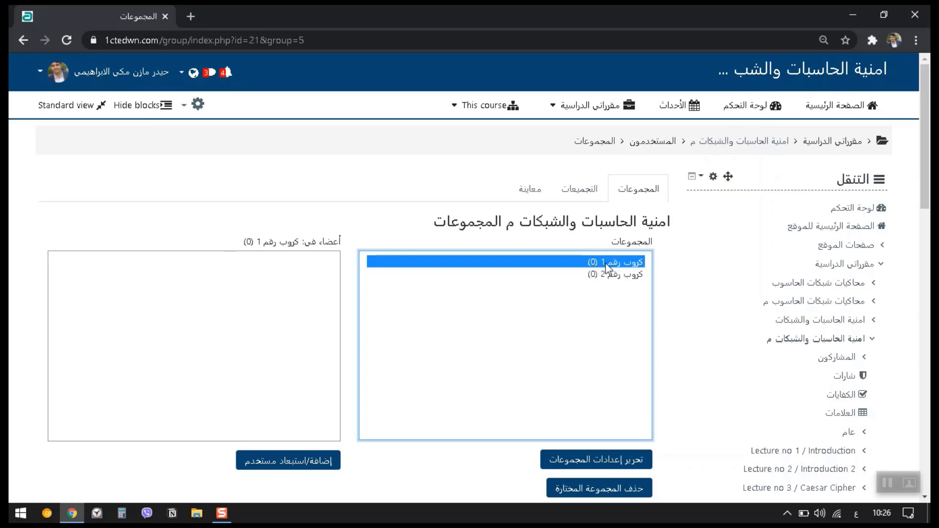
scroll(626, 266, down, 2)
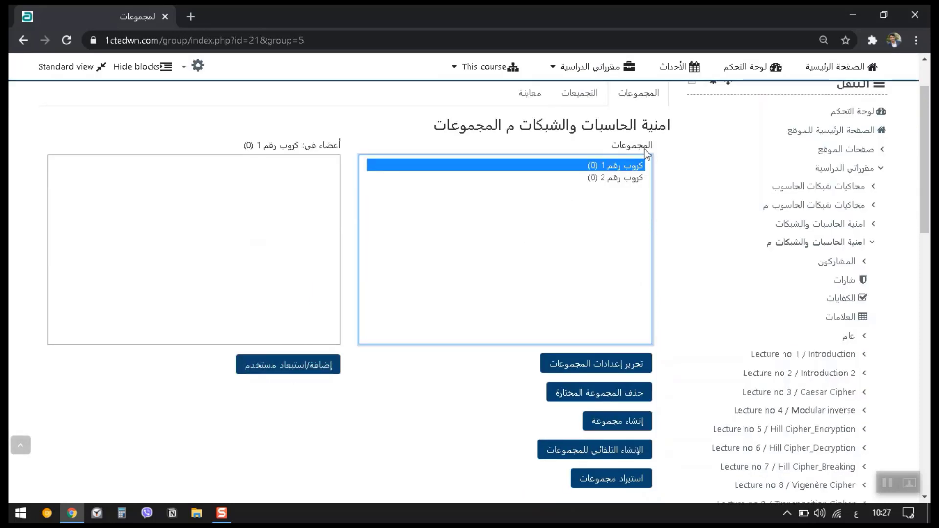
click(307, 368)
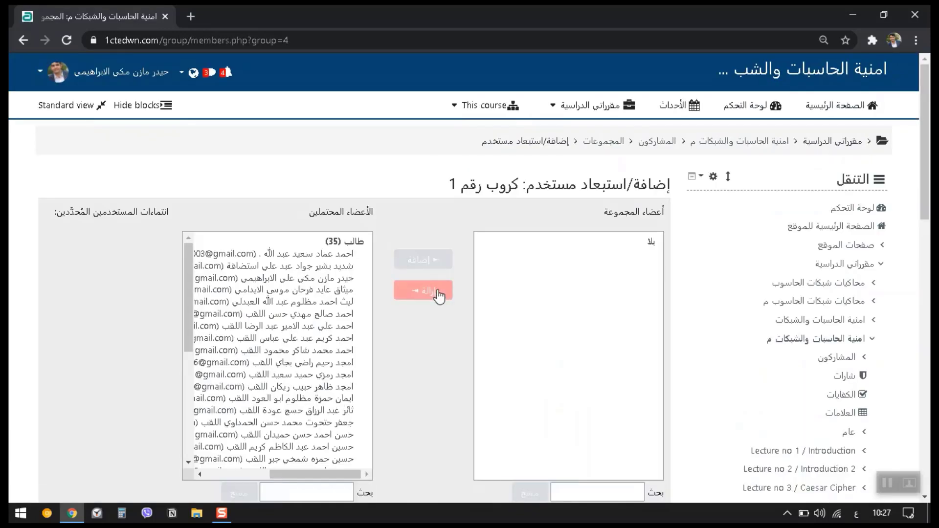
drag(341, 254, 338, 443)
scroll(321, 334, down, 5)
drag(320, 267, 323, 410)
scroll(322, 372, up, 5)
drag(326, 311, 325, 436)
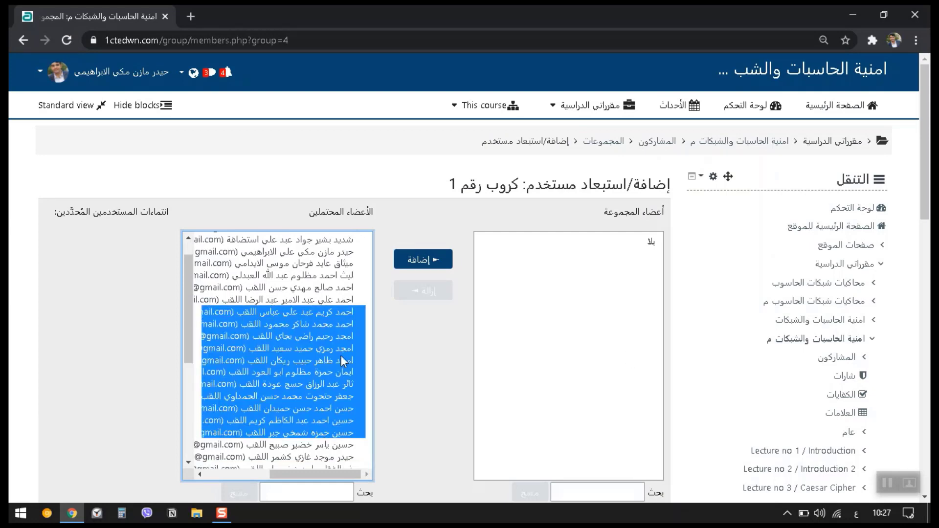
scroll(304, 369, up, 1)
click(308, 256)
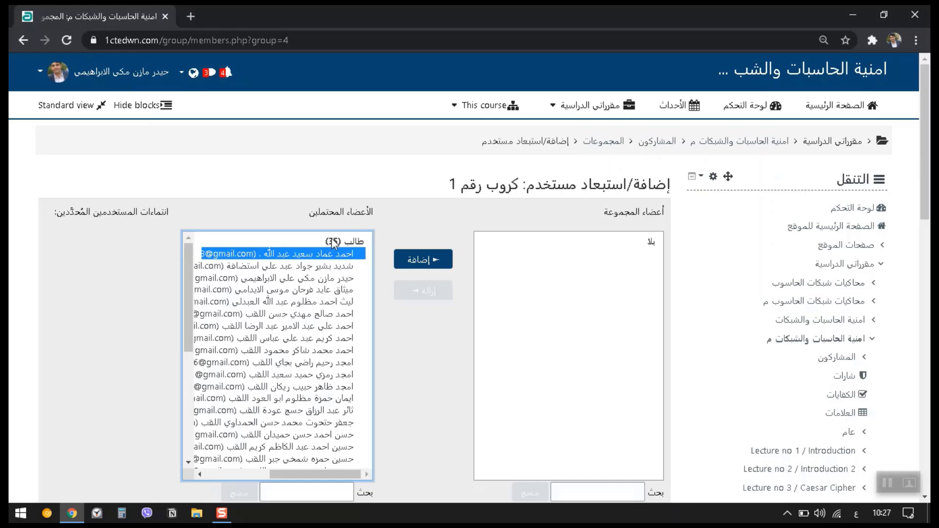
drag(345, 259, 342, 301)
key(ctrl+a)
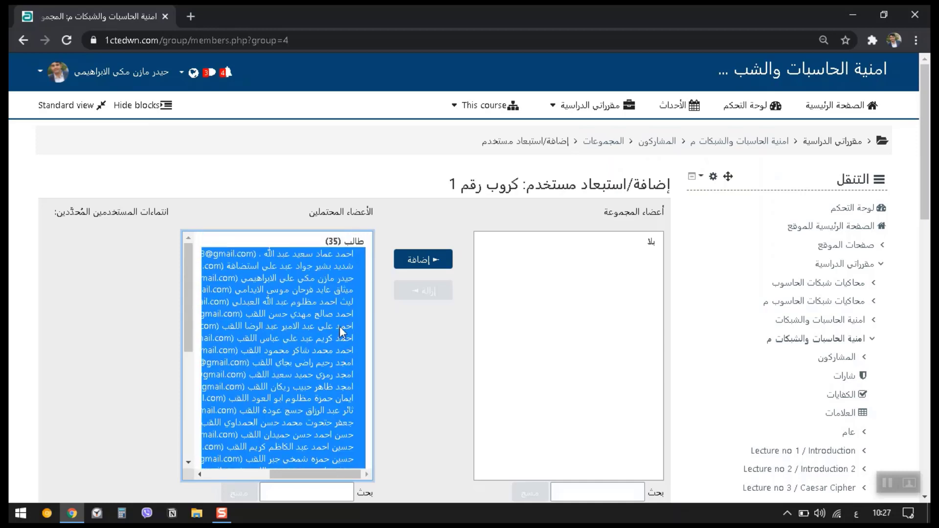
click(330, 252)
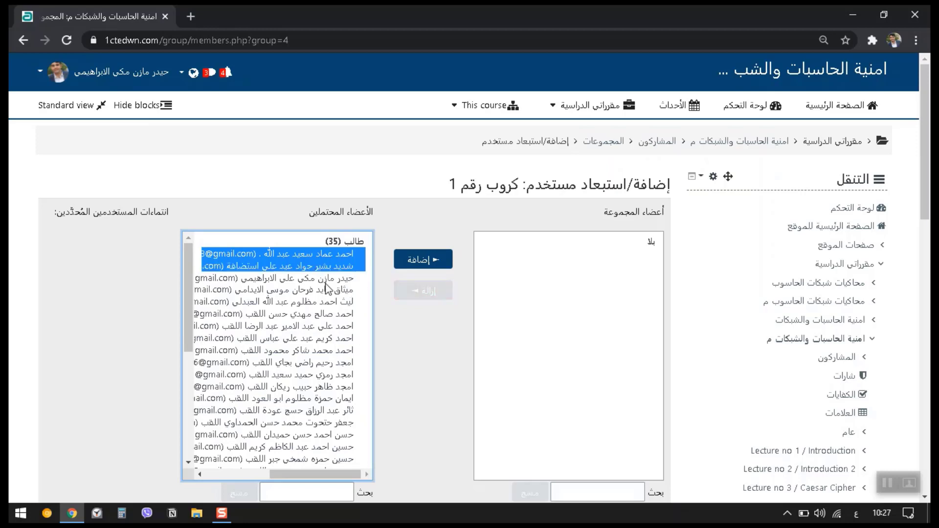
drag(325, 286, 330, 459)
click(332, 301)
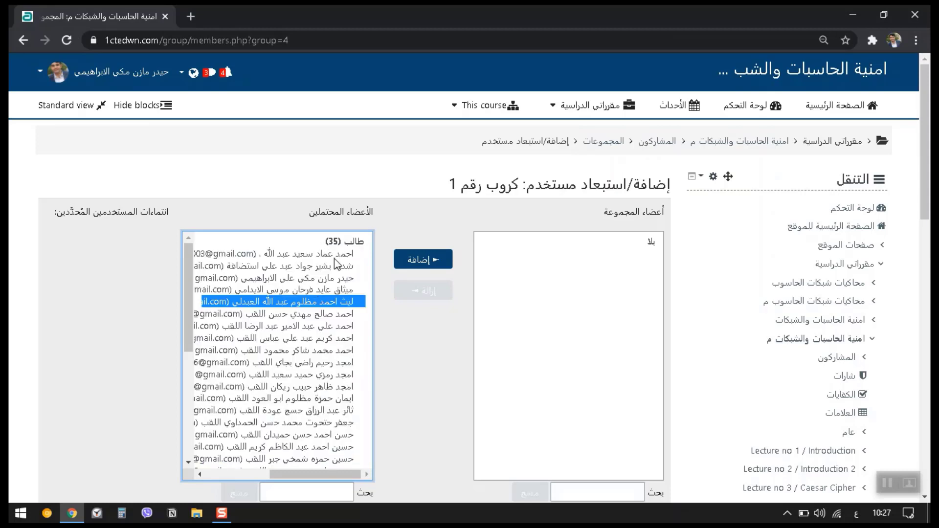
Add the first 18 students among the potential members to "كروب رقم 1" and return to the groups page
click(335, 258)
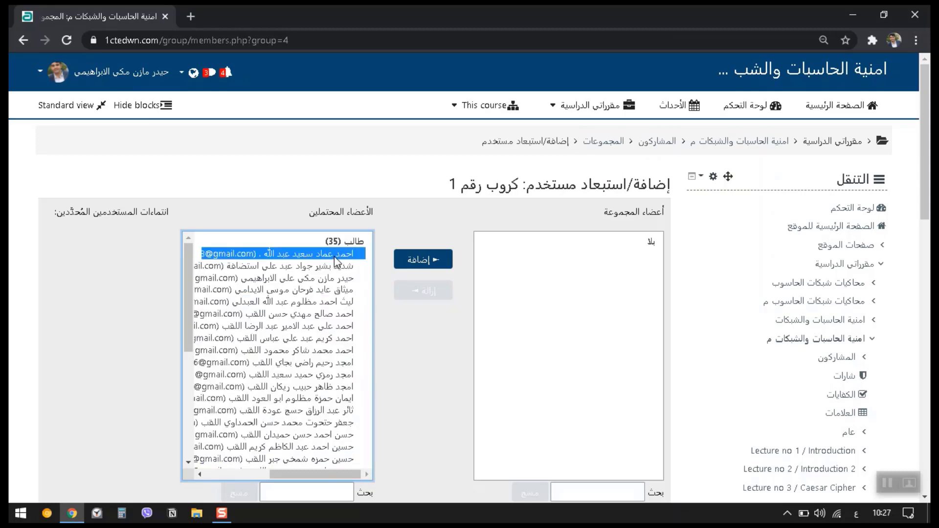
drag(335, 260, 354, 461)
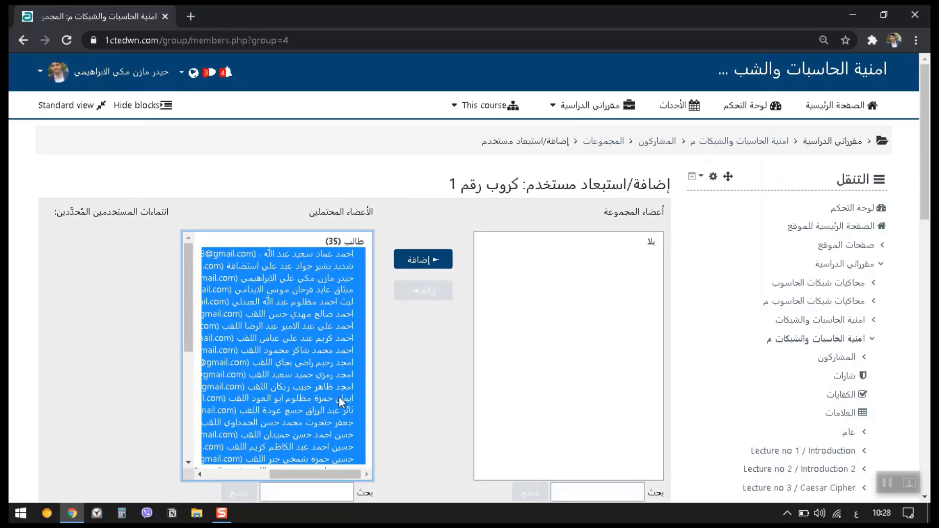
click(433, 264)
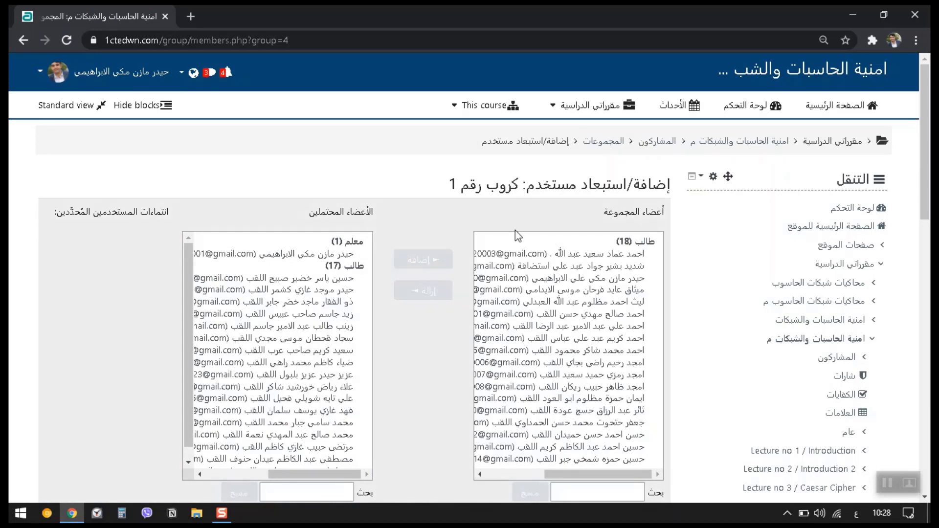
scroll(518, 237, down, 3)
scroll(529, 392, up, 1)
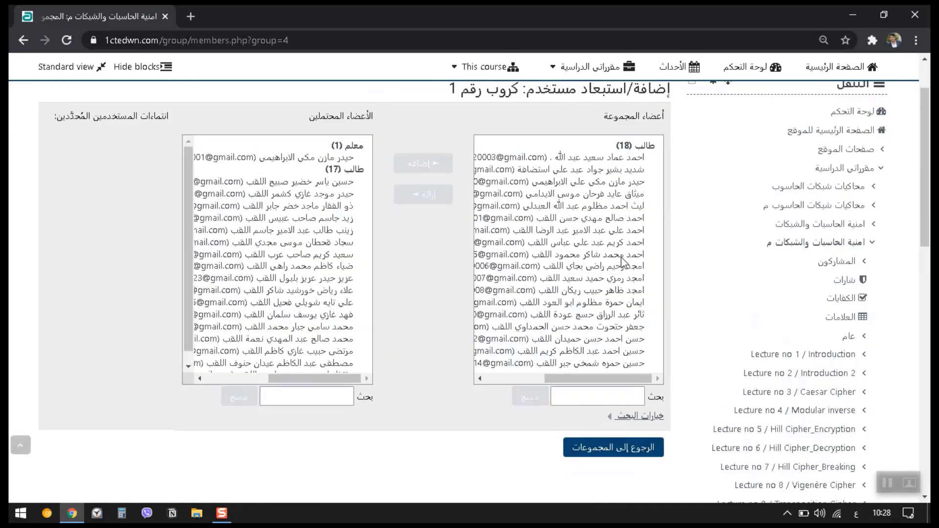
click(622, 449)
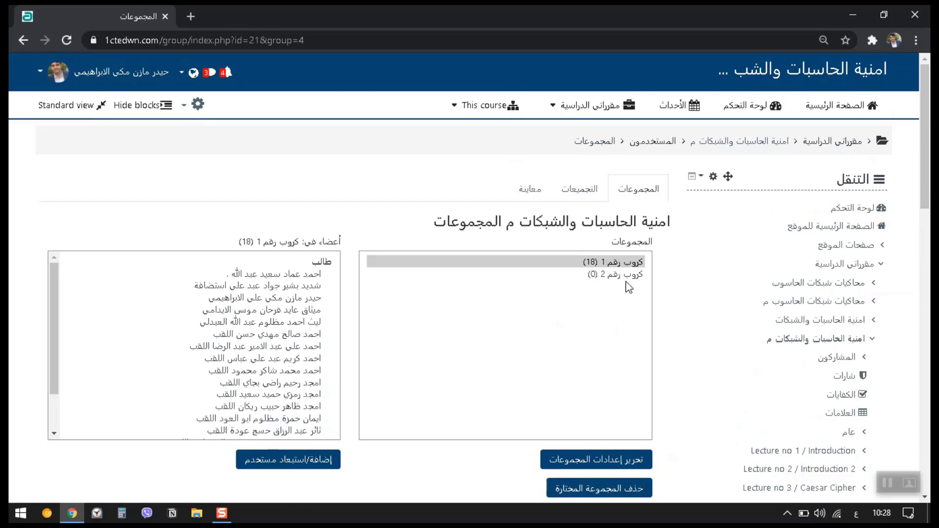
Select the group "كروب رقم 2" and open its page for adding and removing members
click(635, 264)
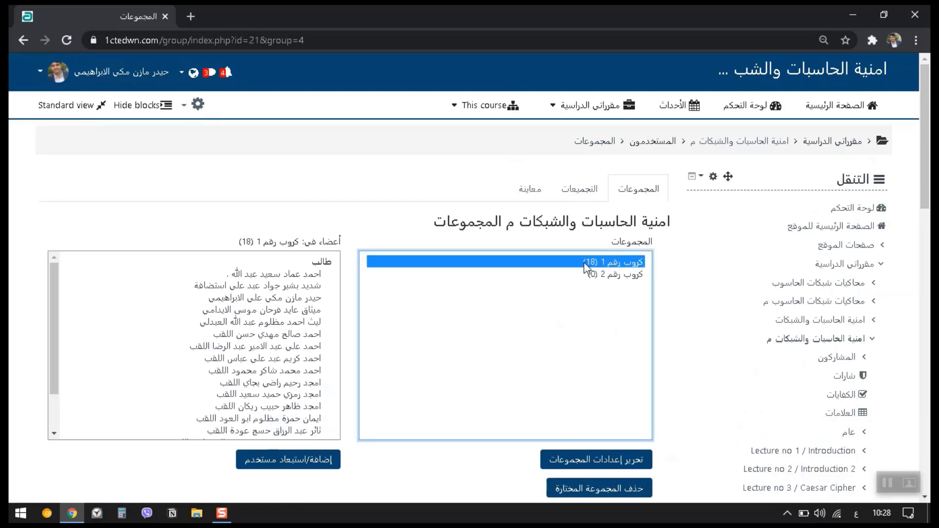
click(614, 277)
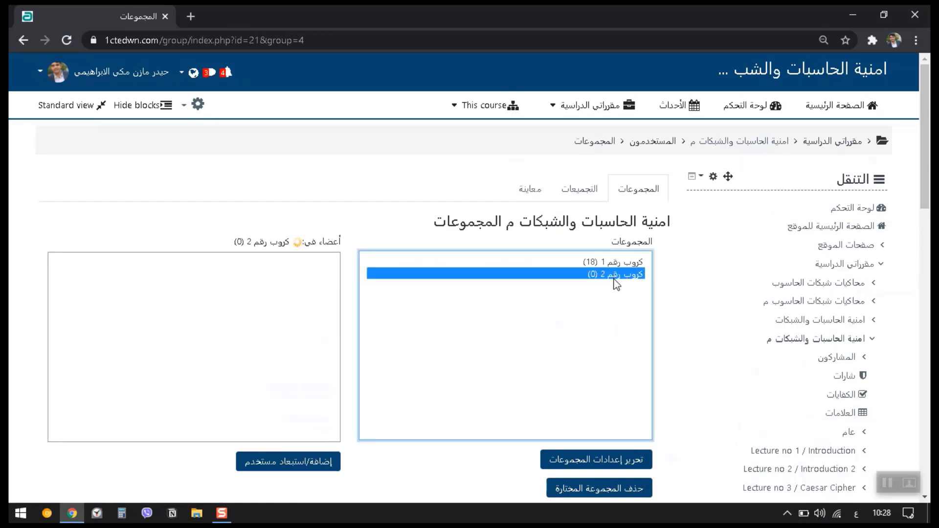
click(323, 467)
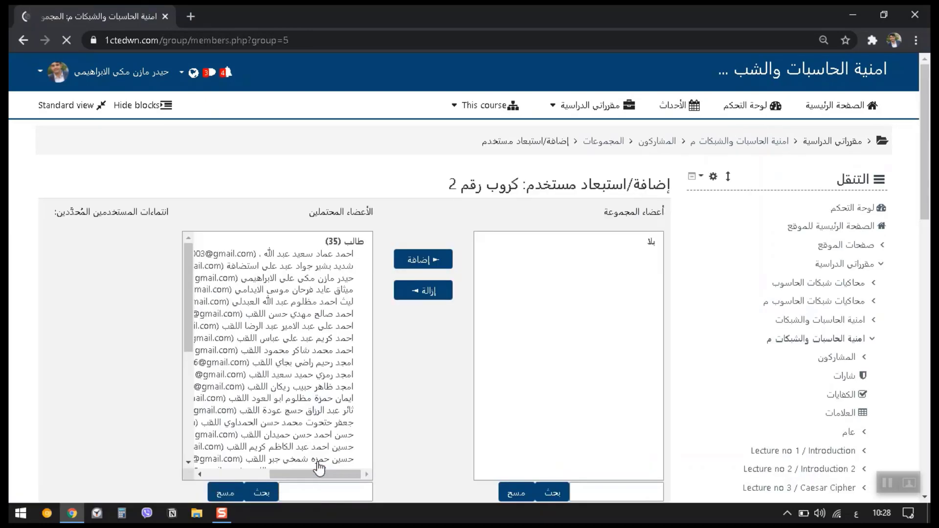
Add the last 17 students among the potential members to "كروب رقم 2", leaving out the teacher
click(337, 460)
scroll(338, 374, down, 3)
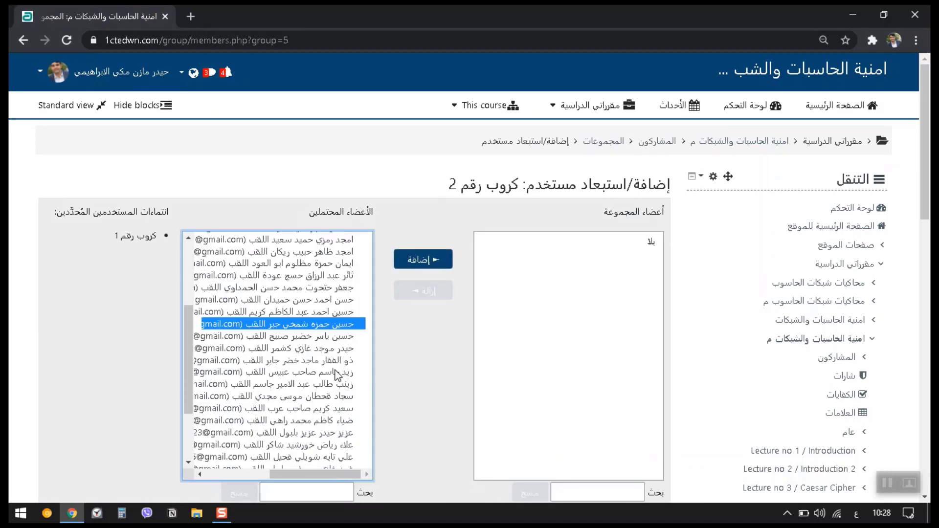
click(339, 338)
key(shift+Down)
key(shift+Down)
key(shift+Down)
key(shift+Down)
key(shift+Down)
key(shift+Down)
key(shift+Down)
key(shift+Down)
key(shift+Down)
key(shift+Down)
key(shift+Down)
key(shift+Down)
key(shift+Down)
key(shift+Down)
key(shift+Down)
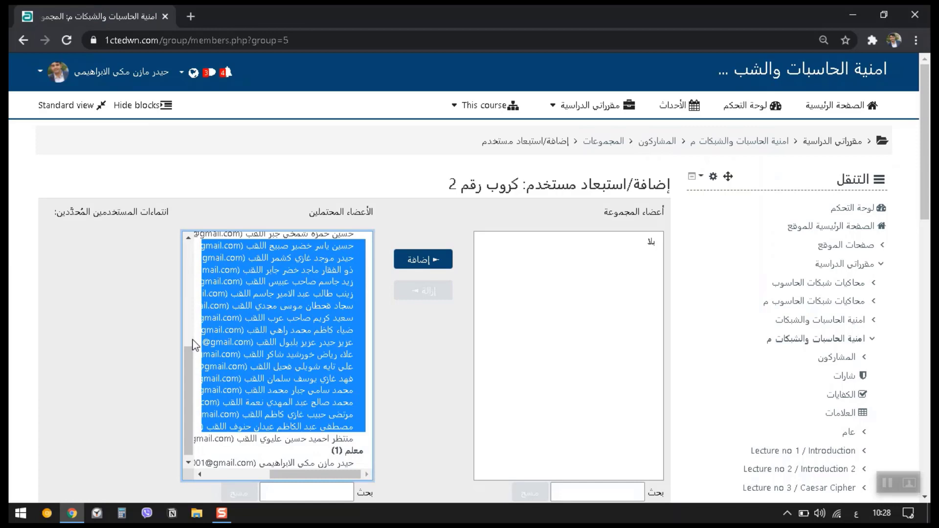
key(shift+Down)
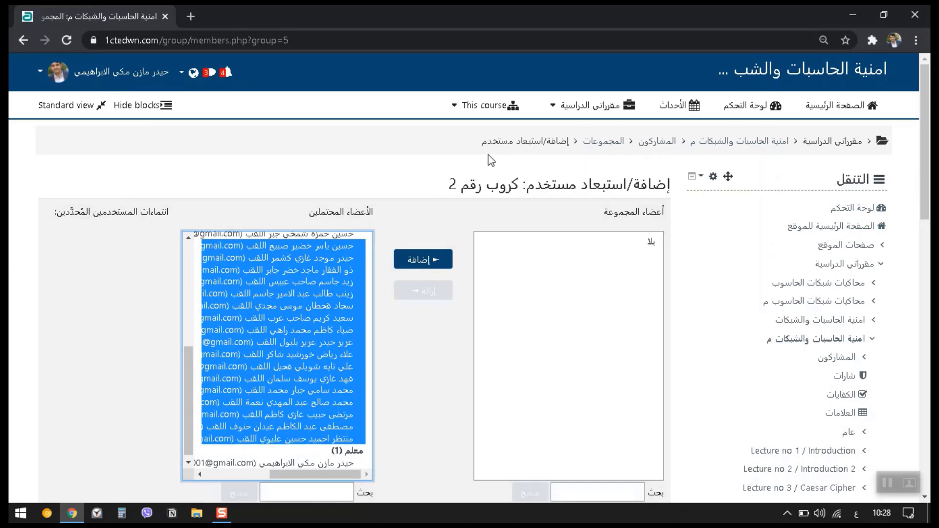
click(429, 263)
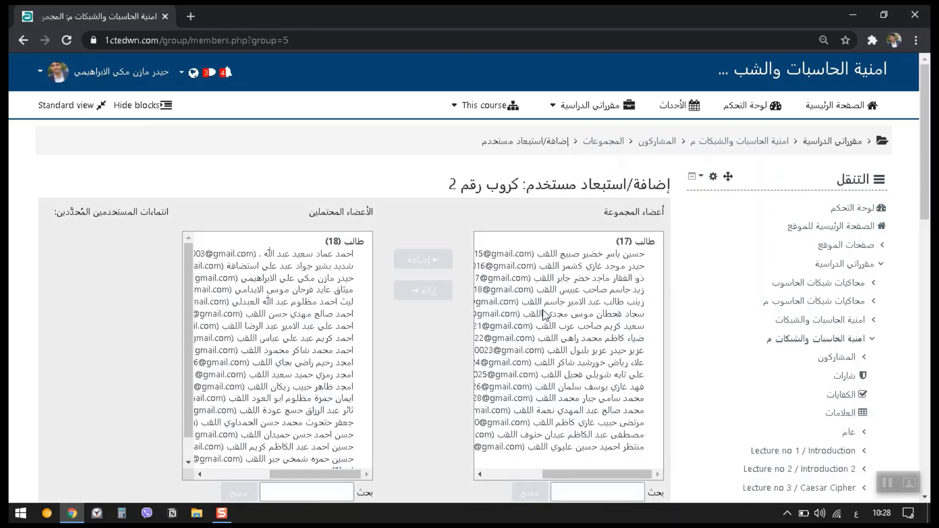
Add the first two students among the potential members to "كروب رقم 2" as well and return to the groups page
click(320, 255)
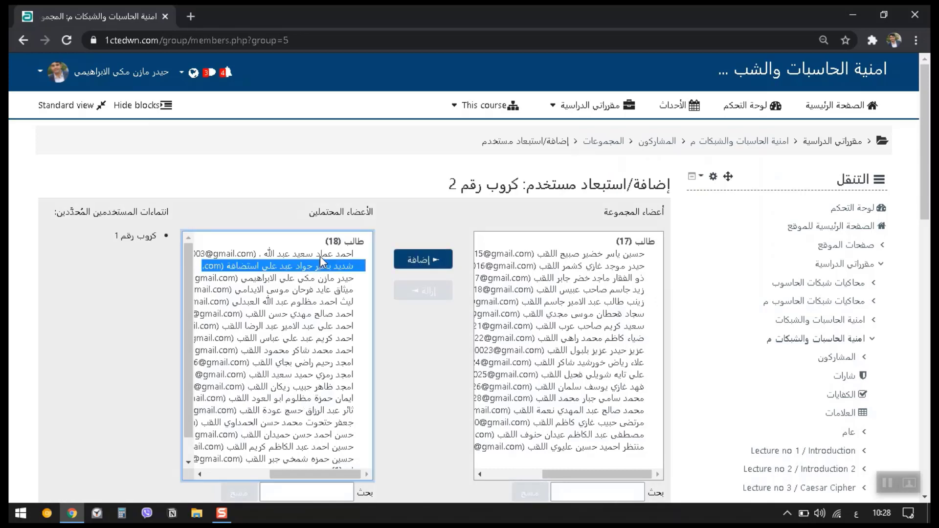
click(323, 266)
ctrl+click(325, 254)
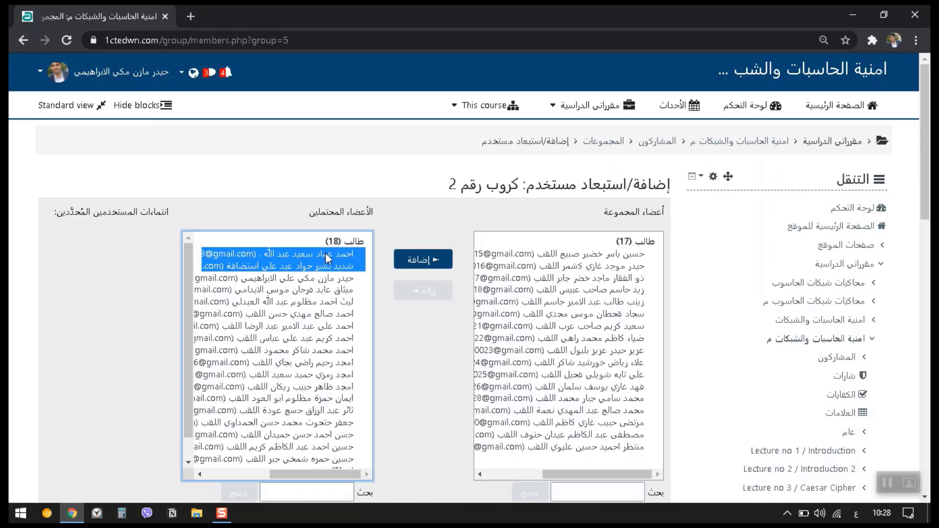
click(433, 264)
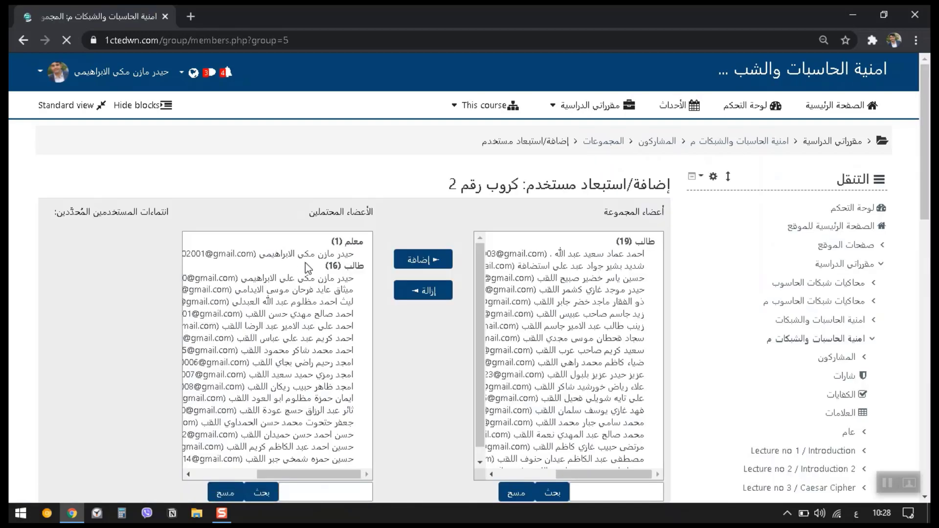
scroll(612, 317, down, 1)
scroll(612, 328, up, 1)
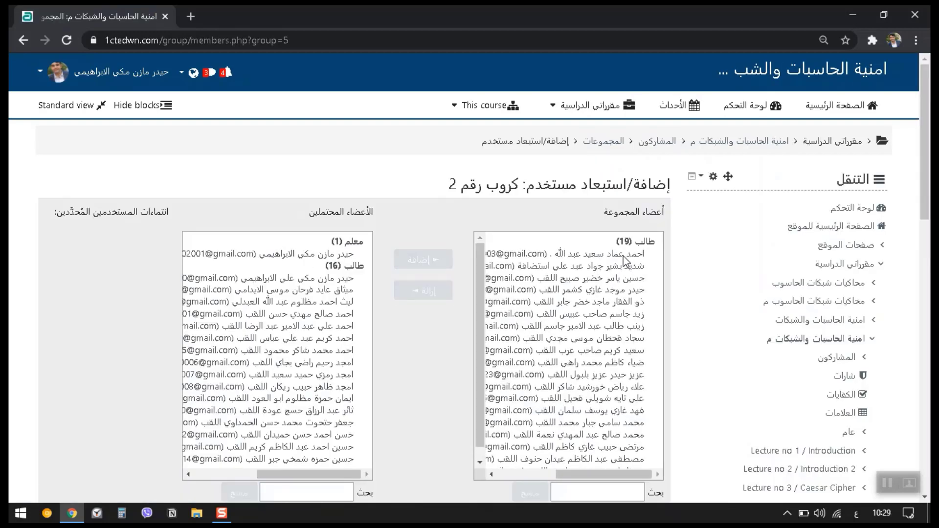
scroll(434, 328, down, 2)
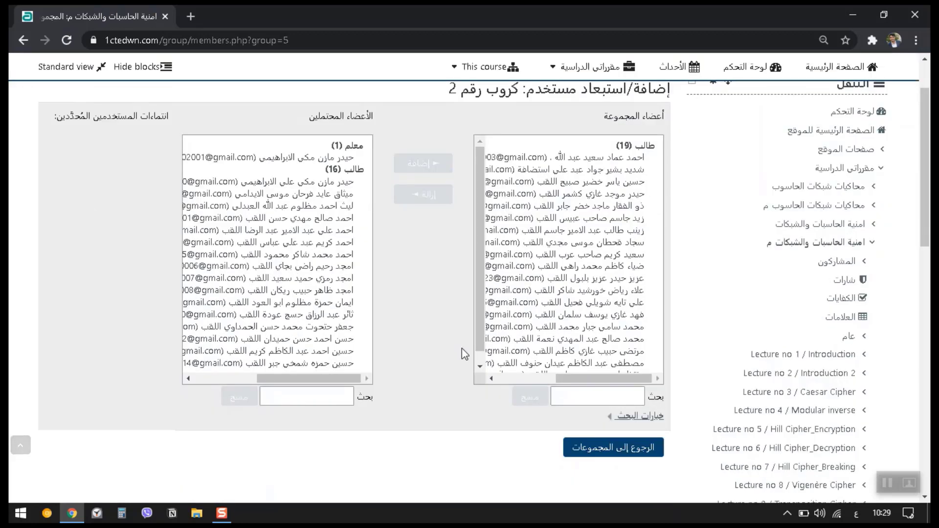
click(616, 455)
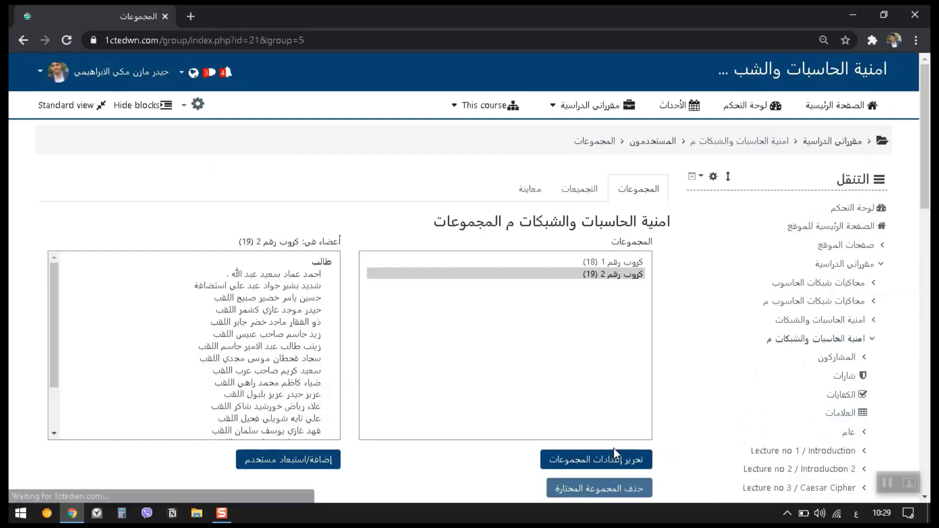
Compare the member lists of "كروب رقم 1" and "كروب رقم 2", examining the first two students in each
click(591, 264)
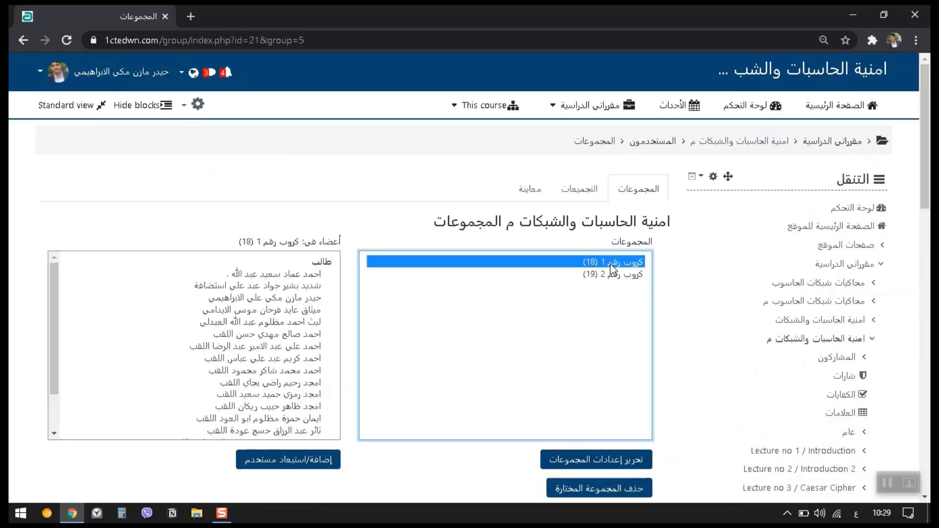
drag(299, 277, 304, 290)
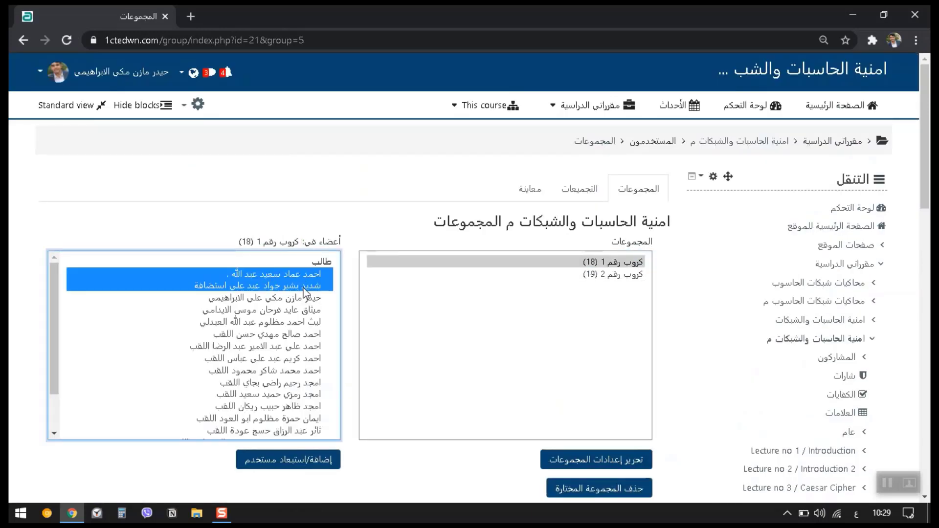
click(627, 275)
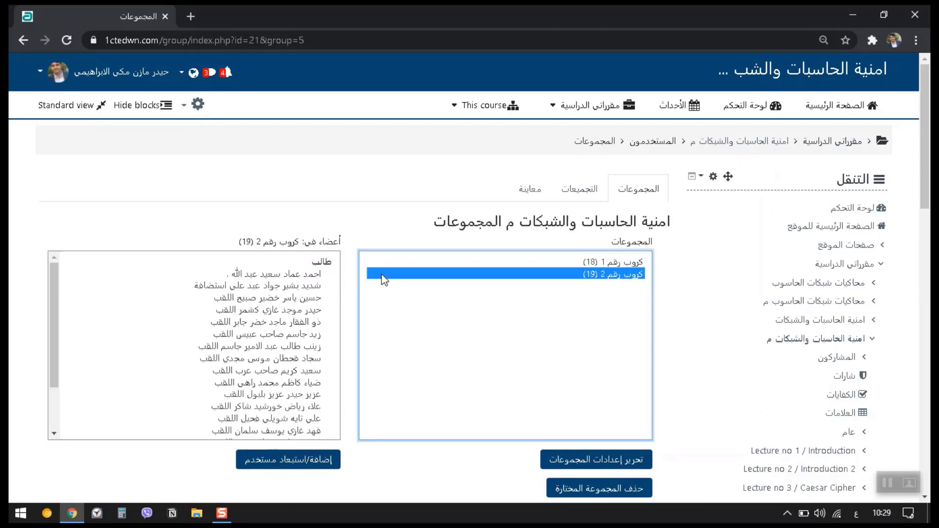
click(286, 276)
shift+click(294, 299)
drag(295, 299, 297, 384)
click(272, 335)
click(312, 276)
click(311, 287)
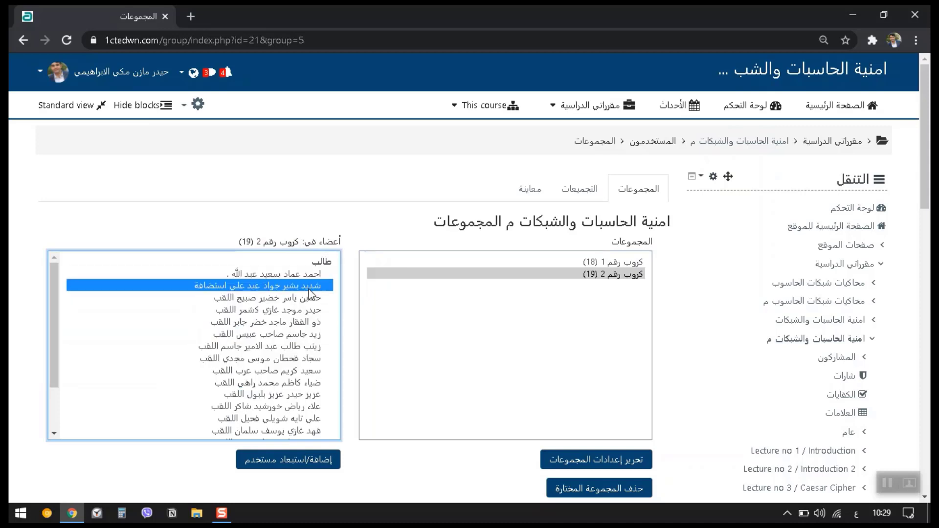
click(28, 368)
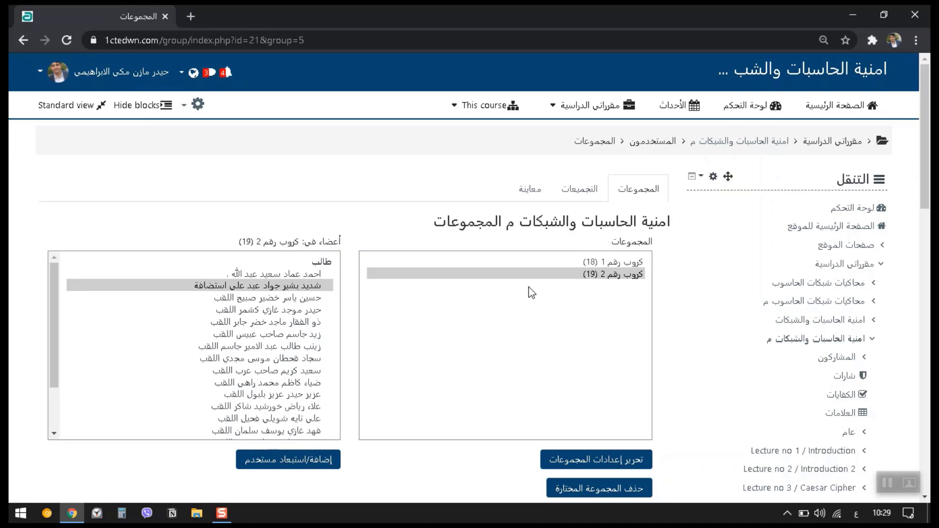
Leave the groups page and open the main page of the course "امنية الحاسبات والشبكات م"
scroll(531, 292, down, 5)
scroll(577, 306, up, 3)
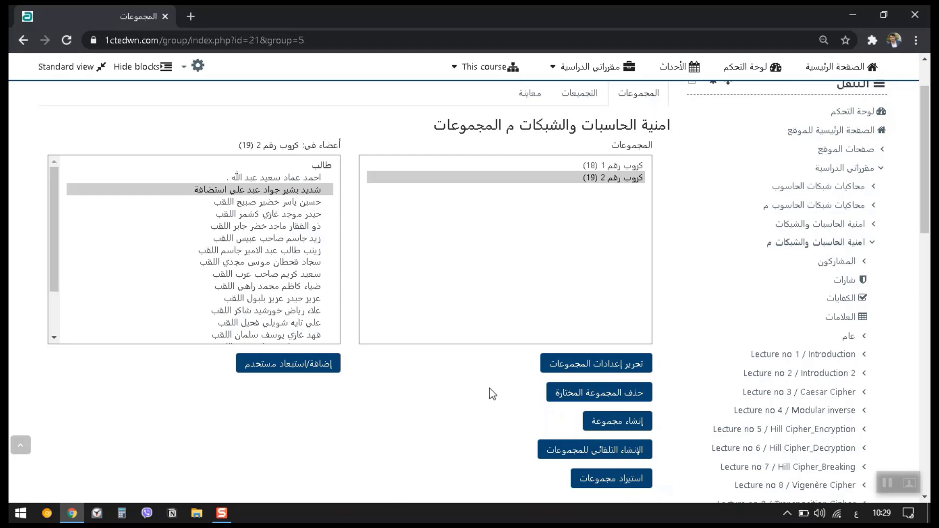
scroll(644, 294, up, 2)
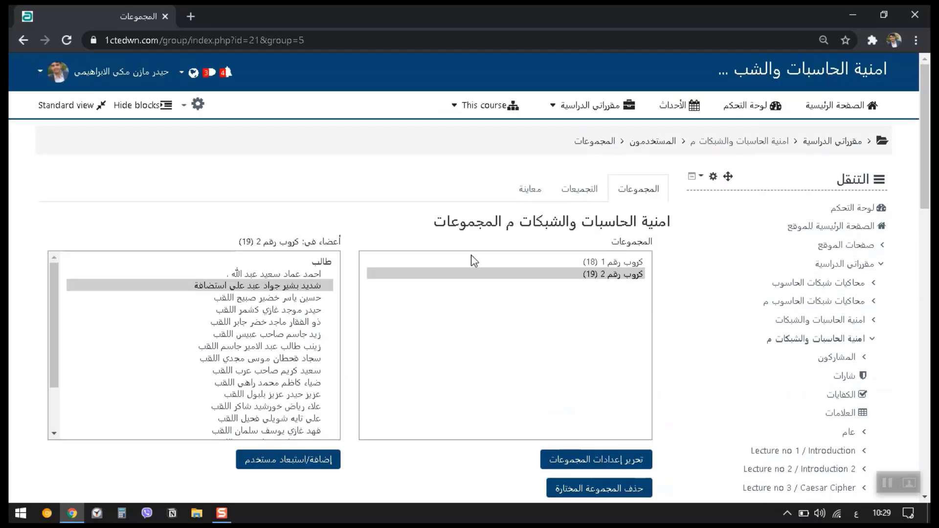
click(592, 105)
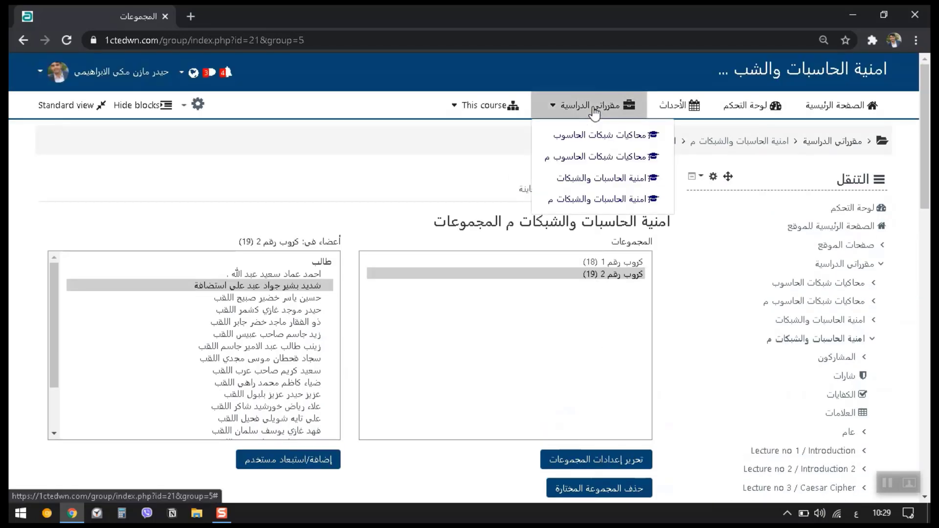
click(603, 205)
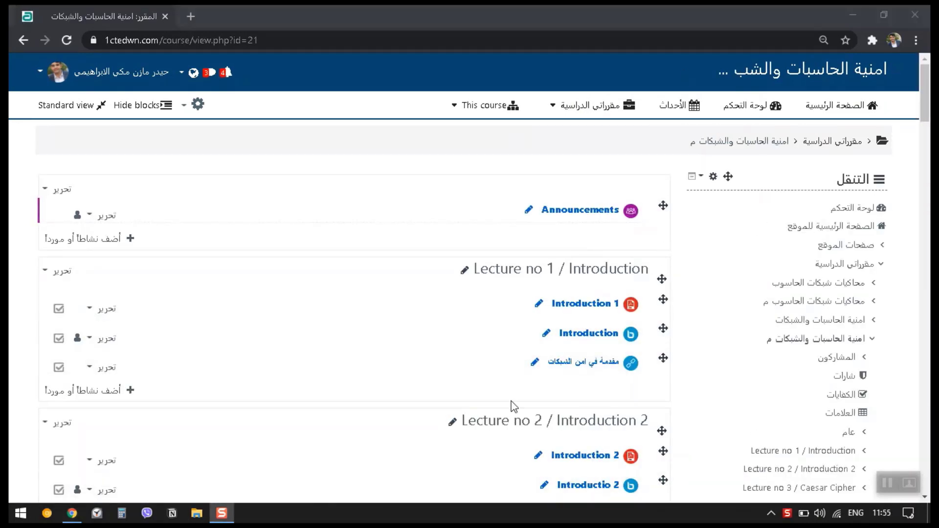
click(452, 105)
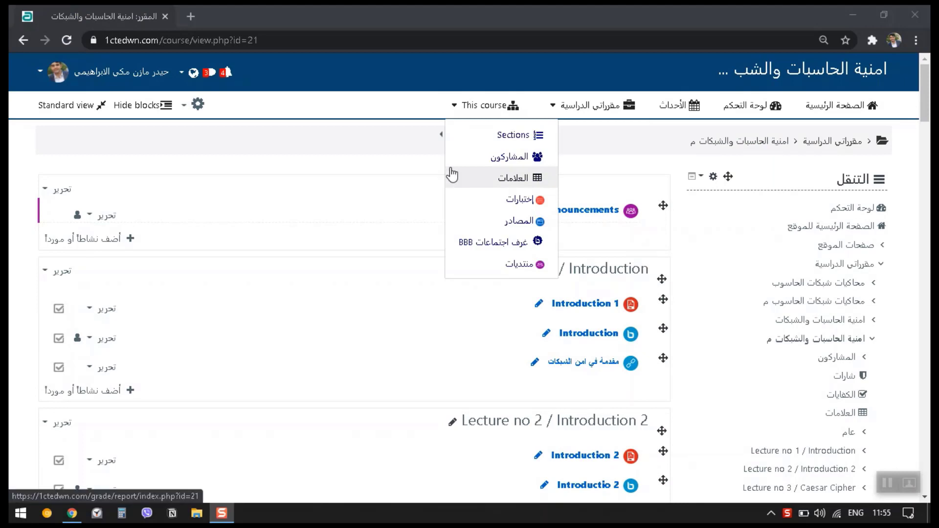
click(294, 161)
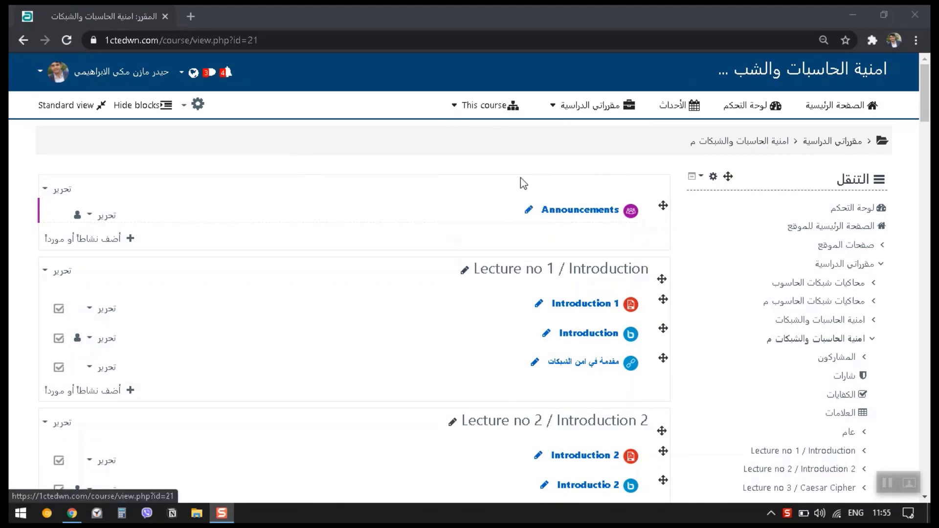
scroll(520, 190, down, 15)
scroll(521, 189, up, 15)
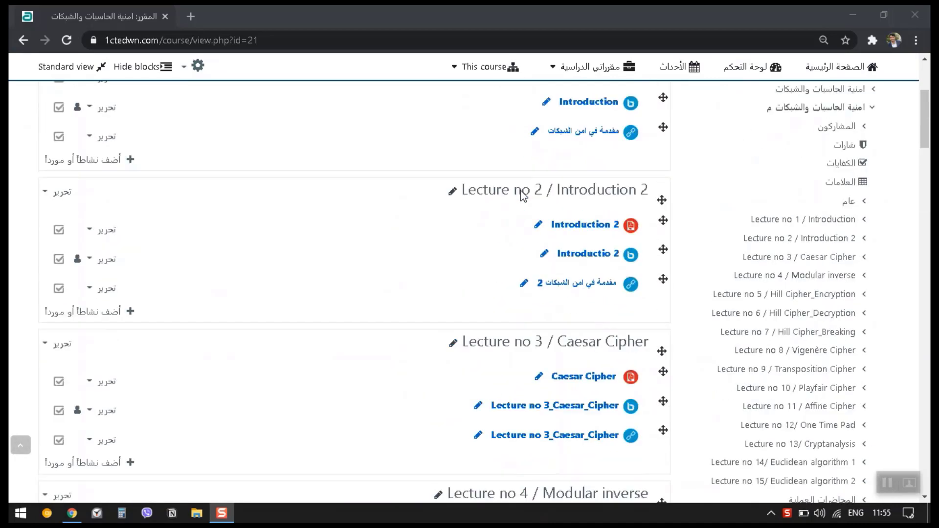
click(193, 107)
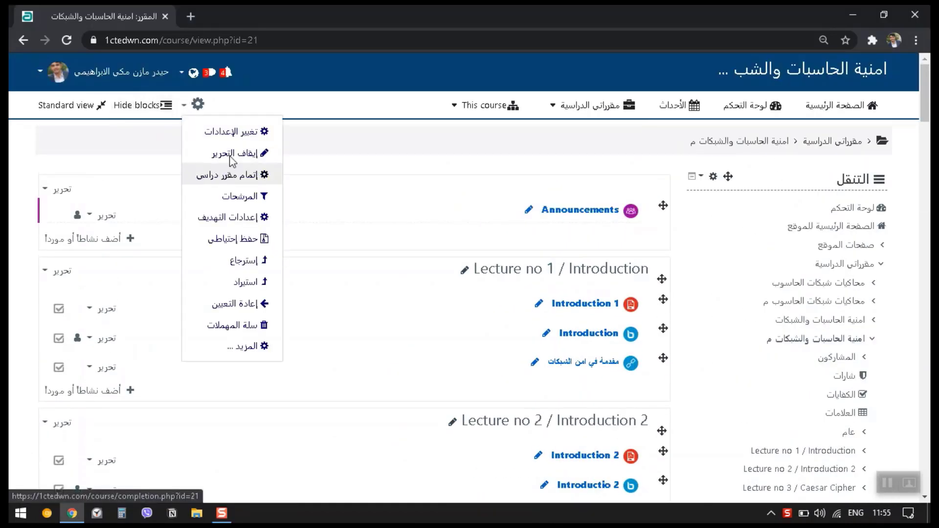
click(216, 153)
key(Escape)
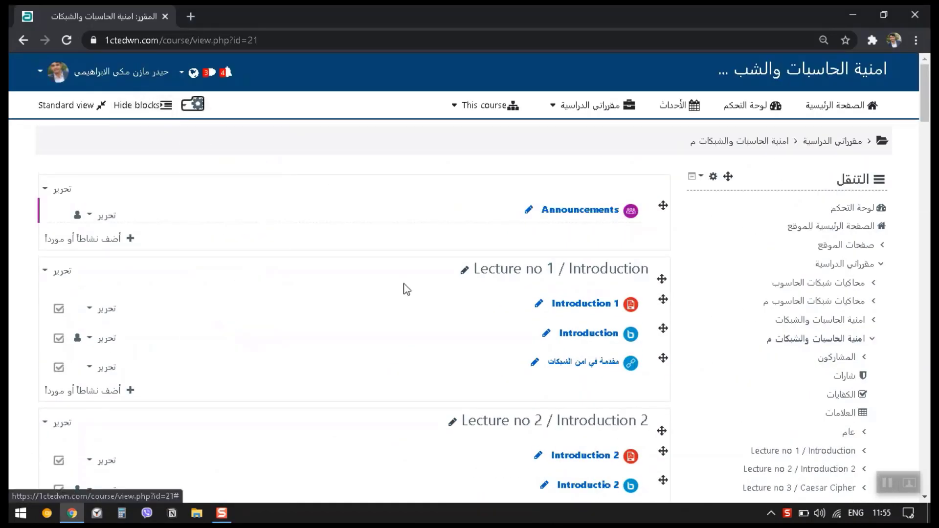
Add a new quiz activity (إختبار) to the course section "امتحان تجريبي رقم 1"
scroll(122, 300, down, 15)
scroll(541, 287, down, 20)
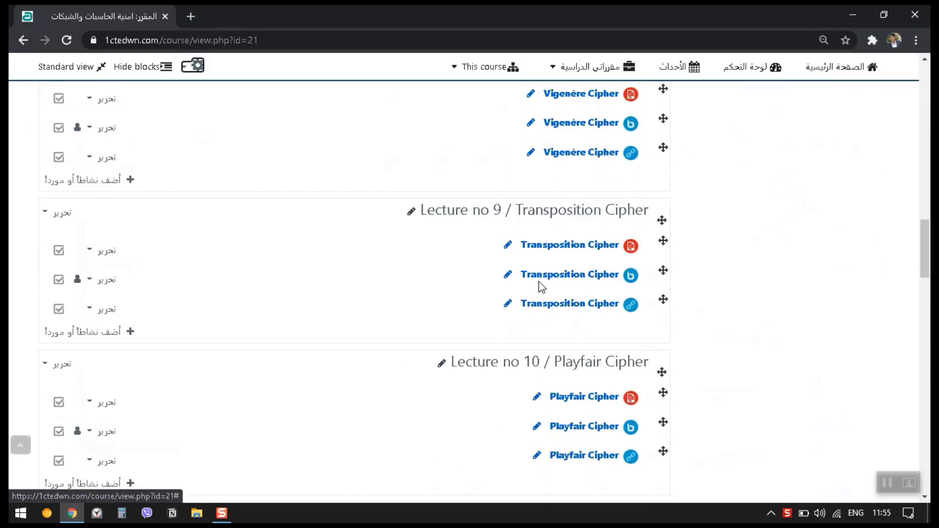
scroll(541, 287, down, 4)
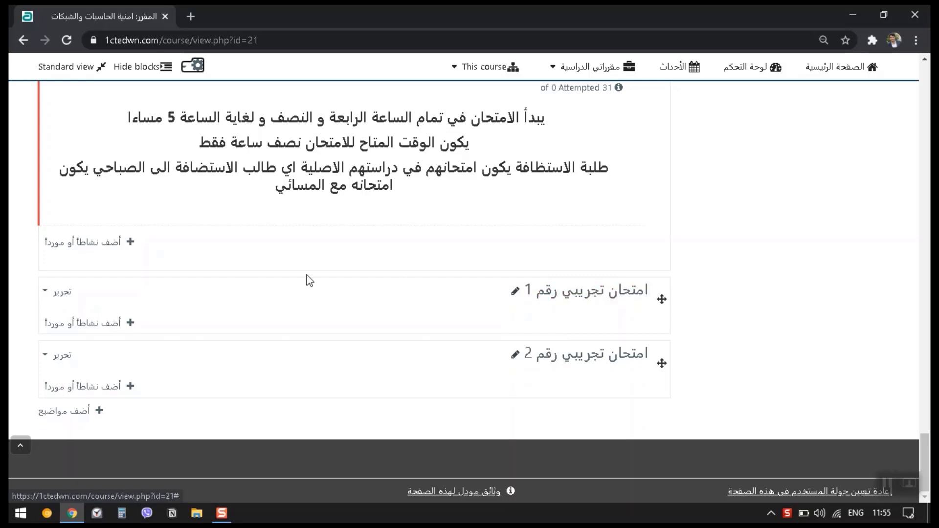
click(131, 324)
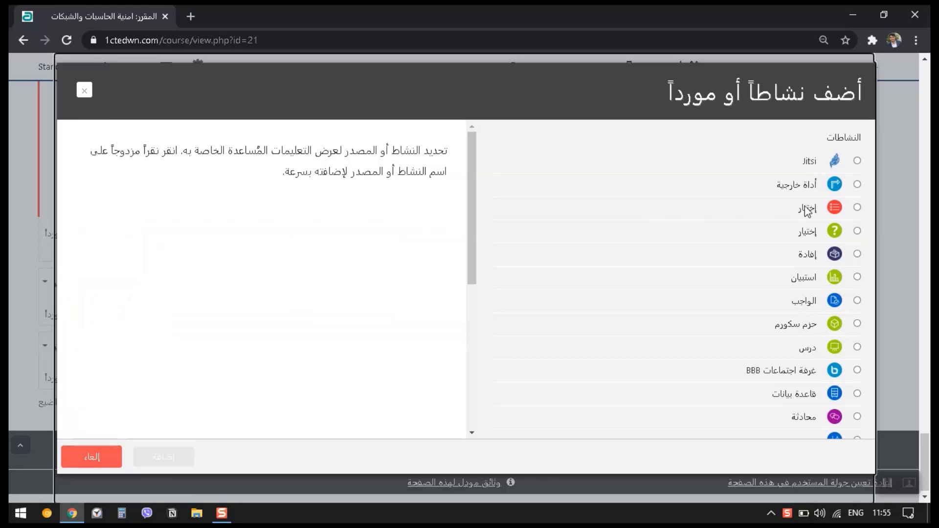
click(857, 207)
click(174, 458)
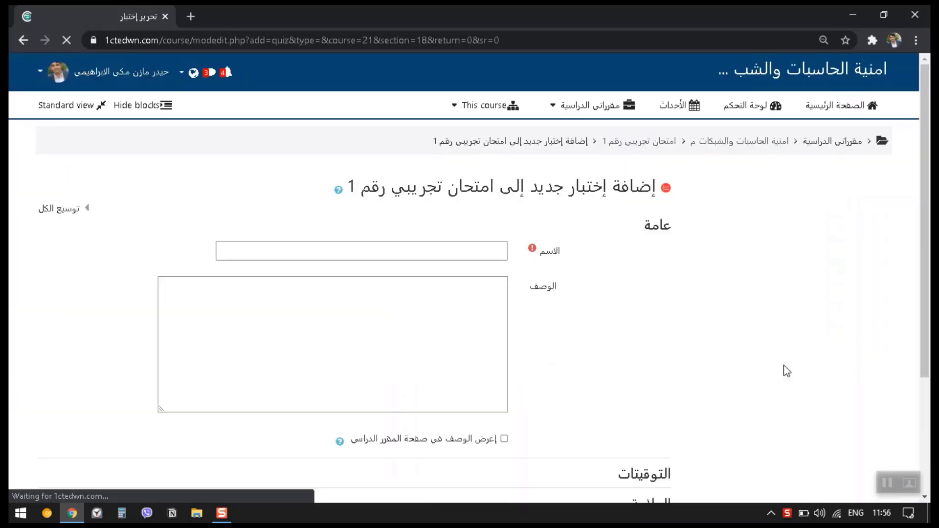
click(433, 254)
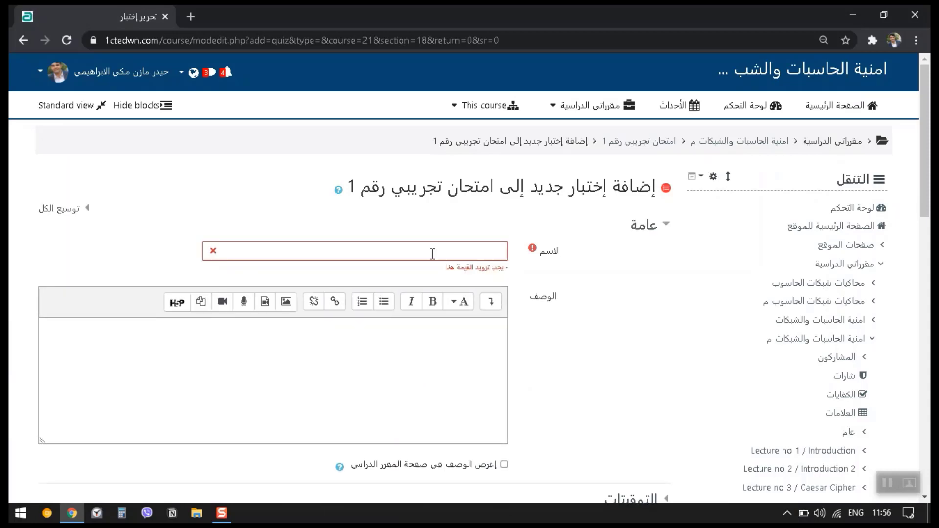
click(433, 254)
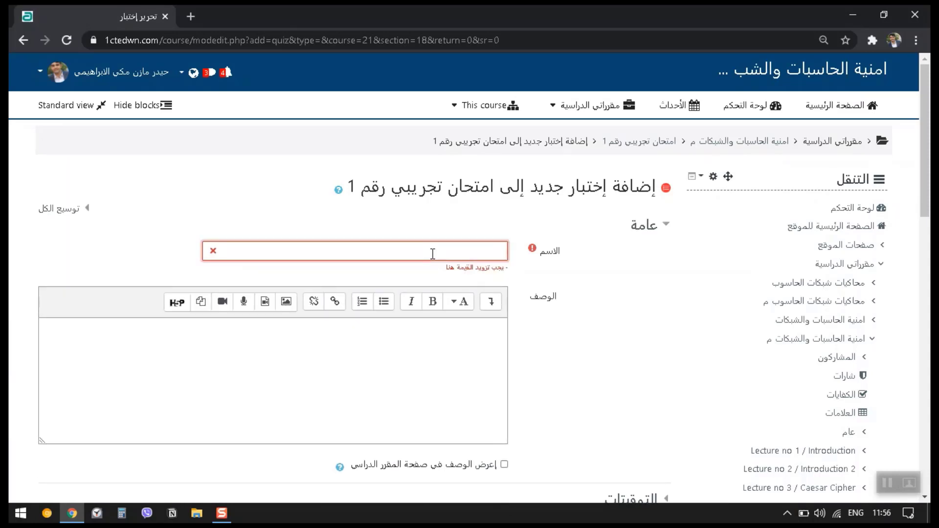
text(hojfhy yrl 1)
key(BackSpace)
key(BackSpace)
key(BackSpace)
key(BackSpace)
key(BackSpace)
key(BackSpace)
key(BackSpace)
key(BackSpace)
key(BackSpace)
key(BackSpace)
key(BackSpace)
key(BackSpace)
Switch the keyboard input to Arabic and enter the new quiz's name
key(alt+shift)
drag(407, 251, 463, 250)
key(Right)
key(BackSpace)
key(BackSpace)
key(BackSpace)
key(BackSpace)
key(BackSpace)
key(BackSpace)
key(BackSpace)
text(ا)
In the quiz's timing settings, enable the opening and closing dates and set the day of both to 13
scroll(604, 325, down, 5)
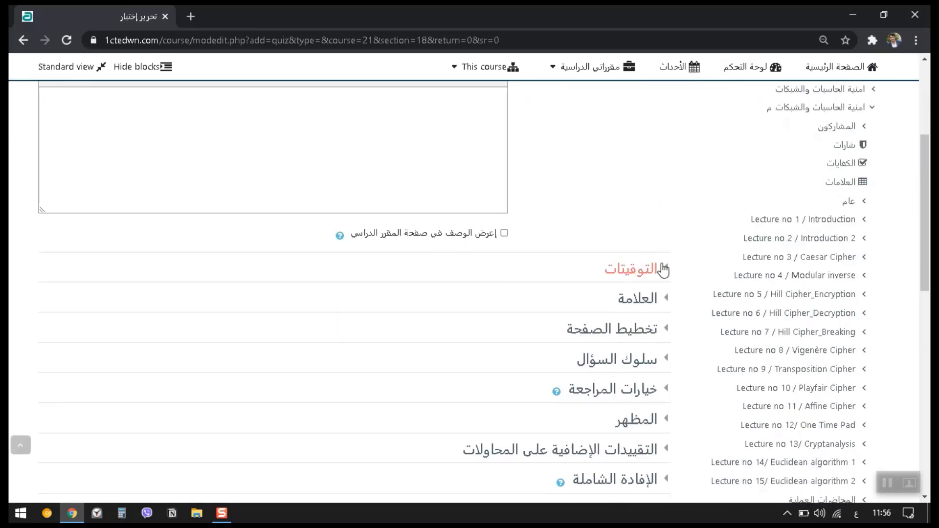
click(657, 268)
click(248, 296)
click(249, 334)
click(298, 301)
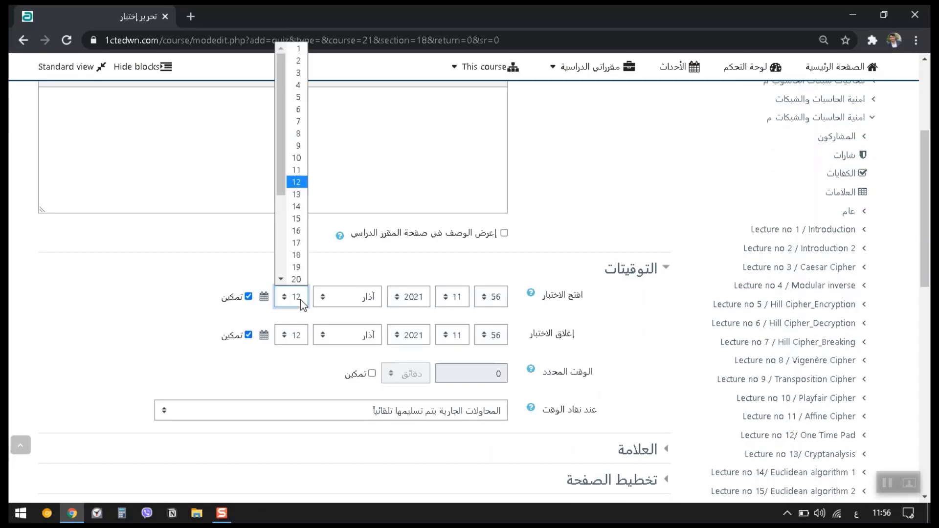
click(294, 196)
click(296, 336)
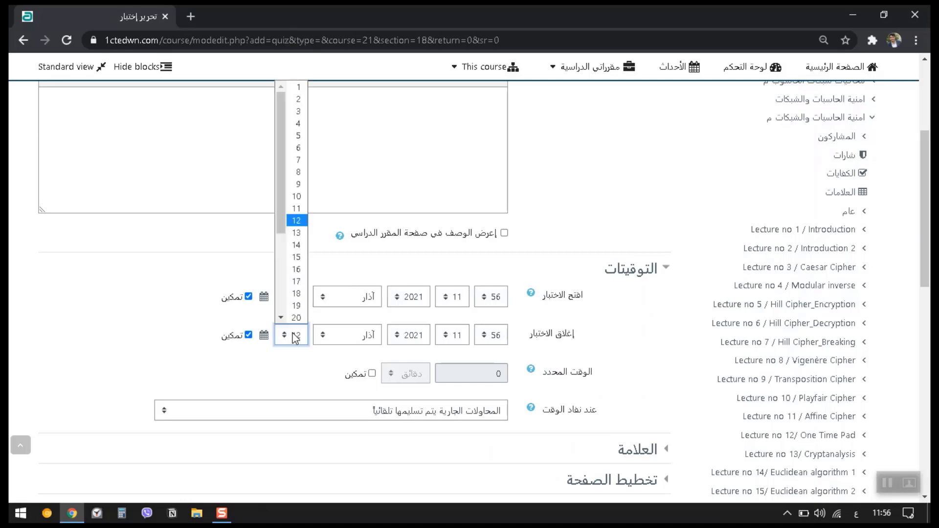
click(296, 234)
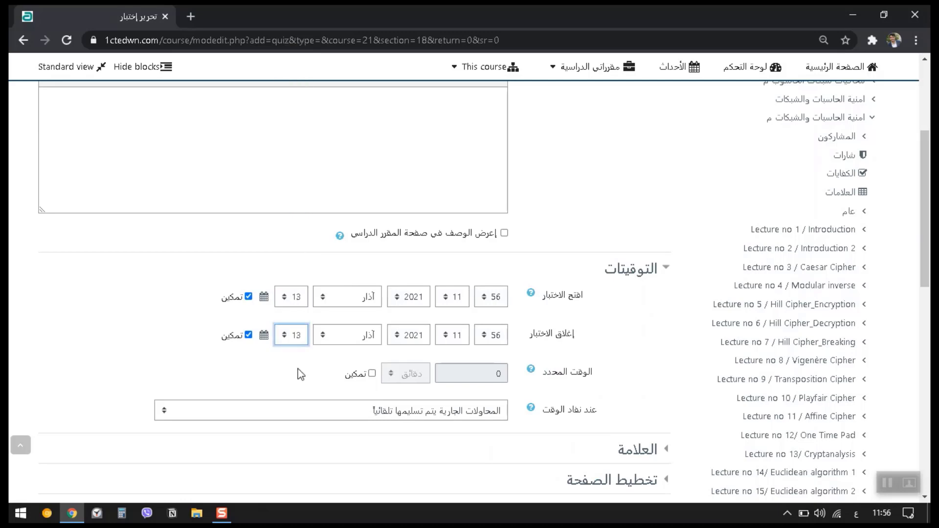
Set the quiz to open at 15:00 and close at 16:00
click(454, 298)
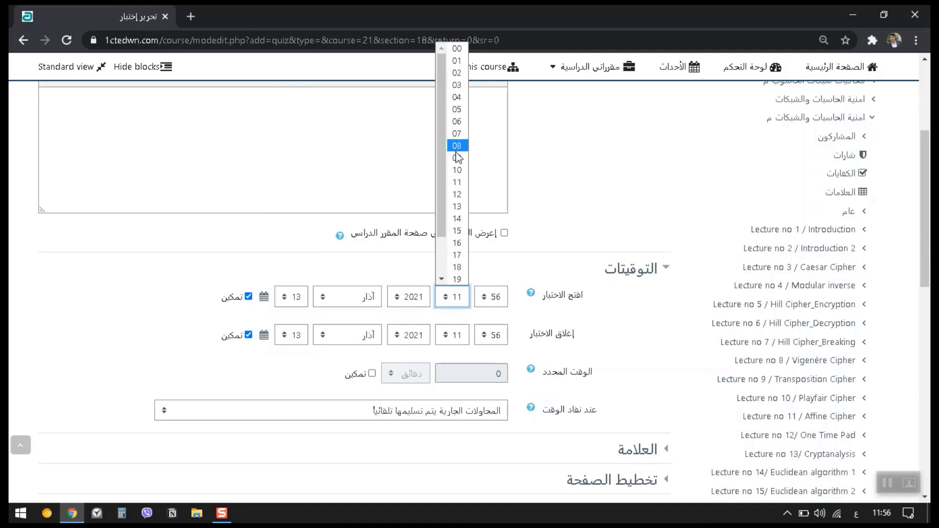
scroll(456, 191, down, 1)
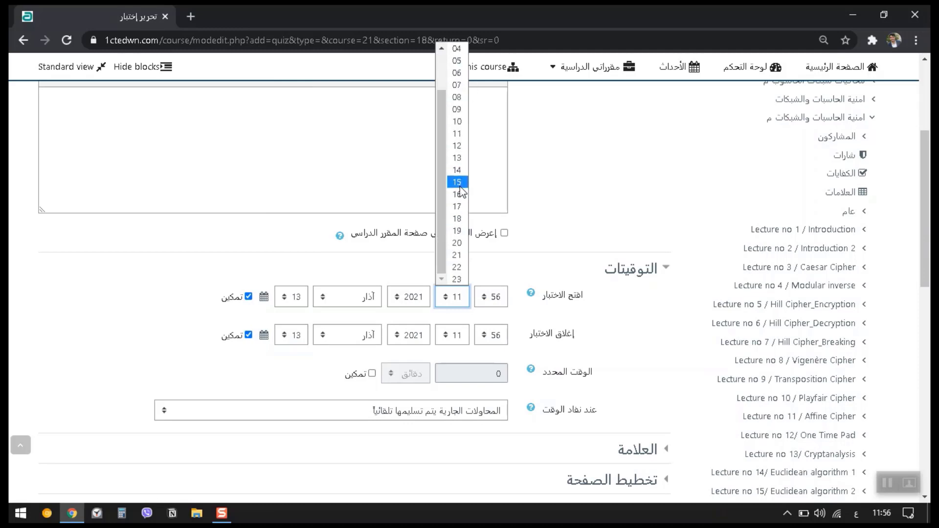
click(458, 184)
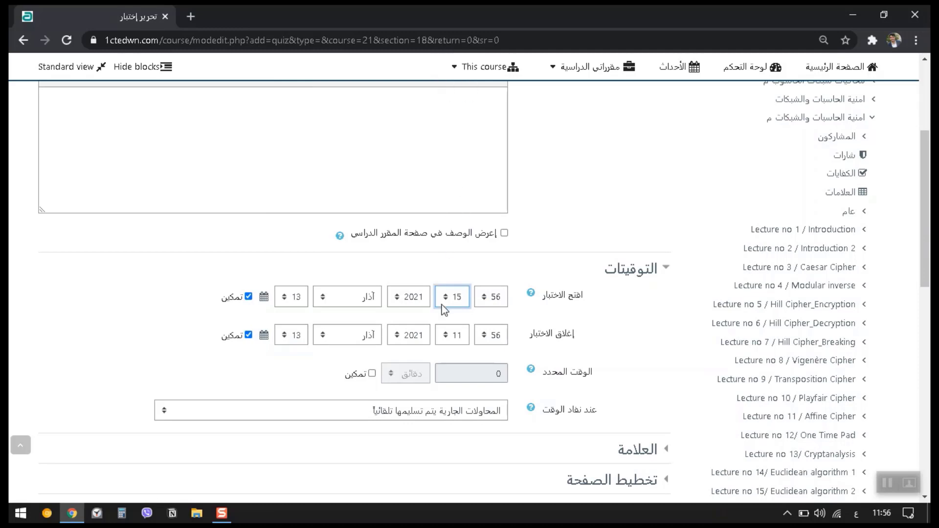
click(446, 338)
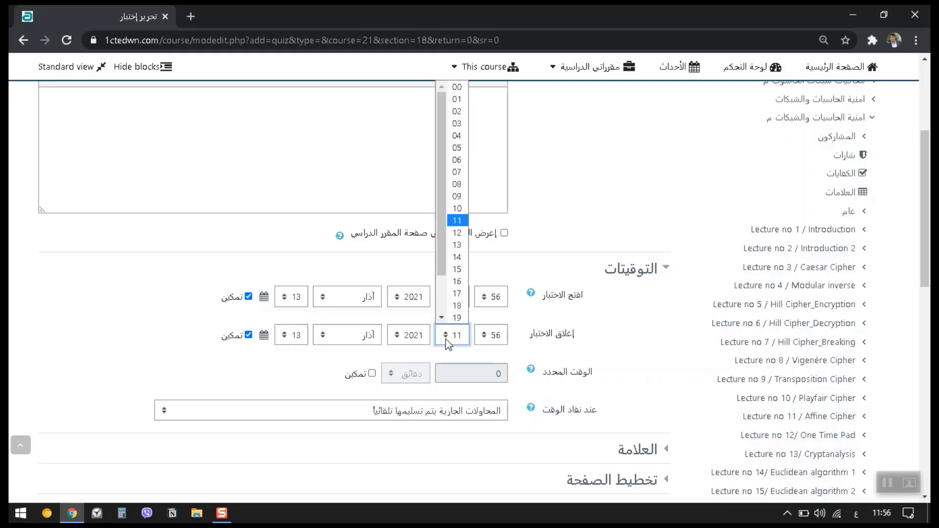
click(456, 282)
click(484, 298)
scroll(488, 252, up, 10)
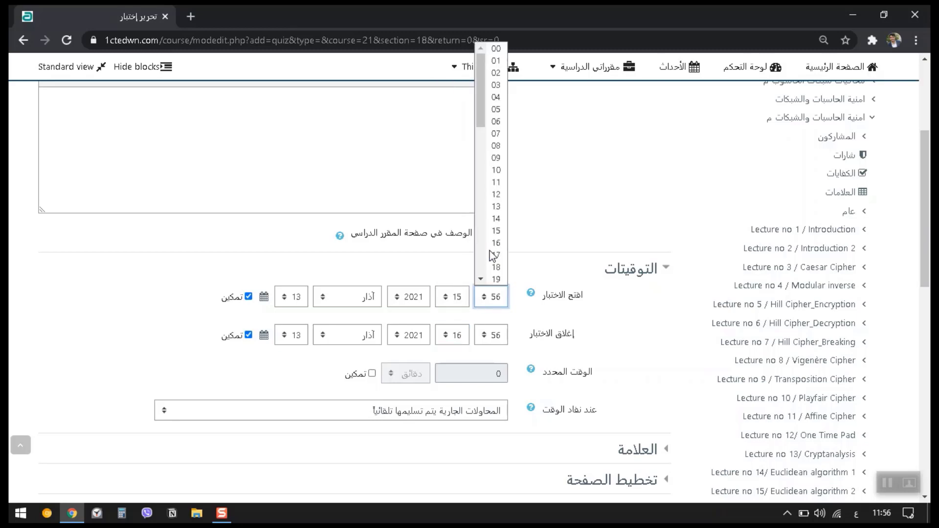
click(495, 49)
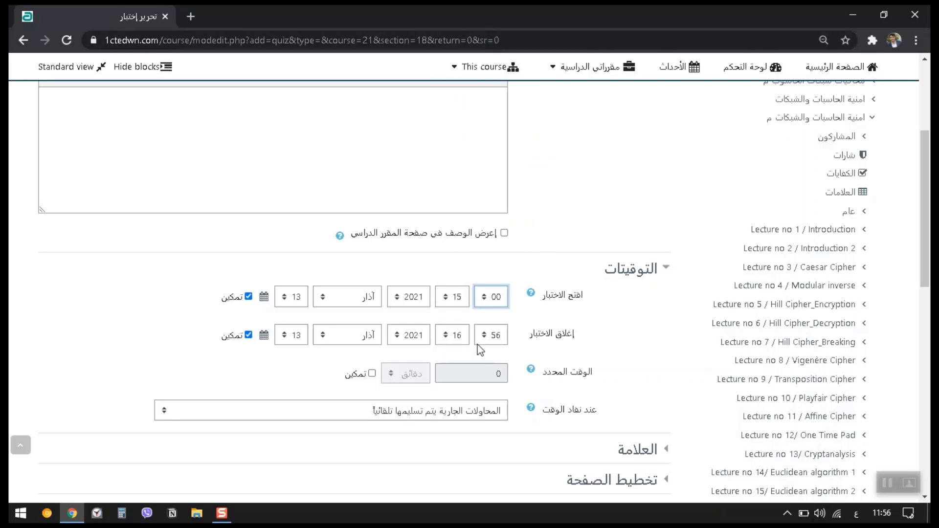
click(485, 337)
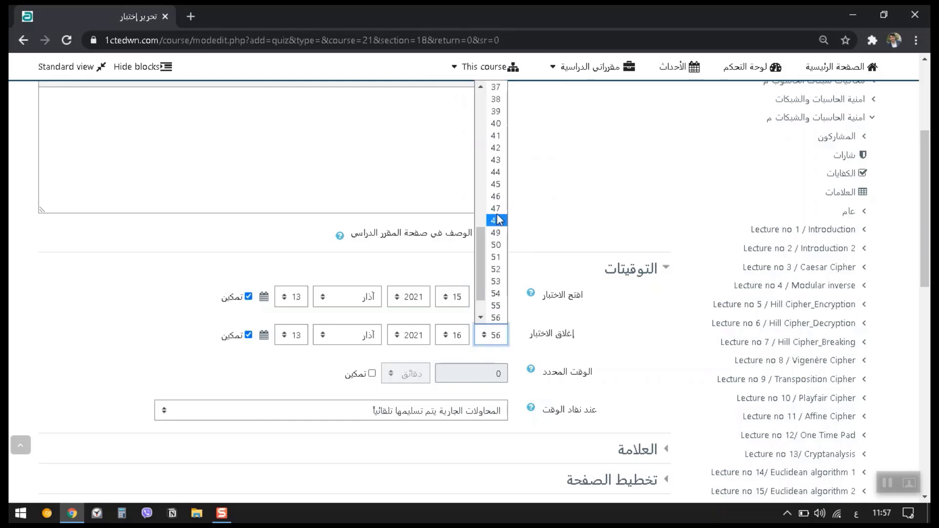
scroll(497, 215, up, 10)
click(497, 87)
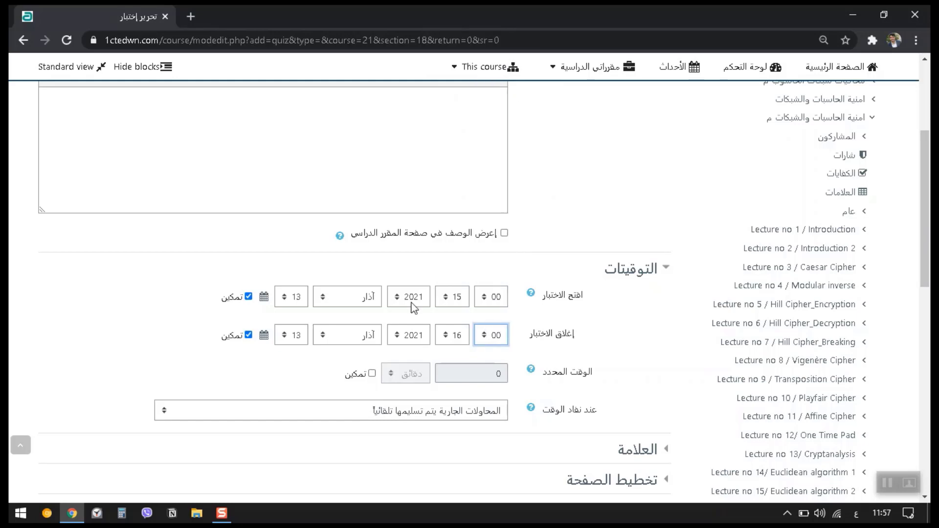
Enable the quiz's time limit and set it to 45 minutes
click(371, 374)
double_click(481, 375)
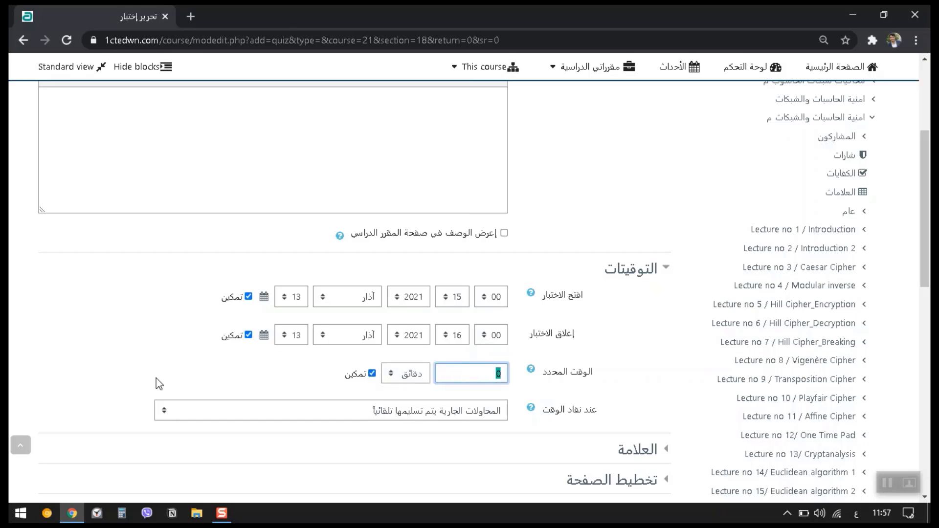
text(45)
scroll(68, 344, down, 1)
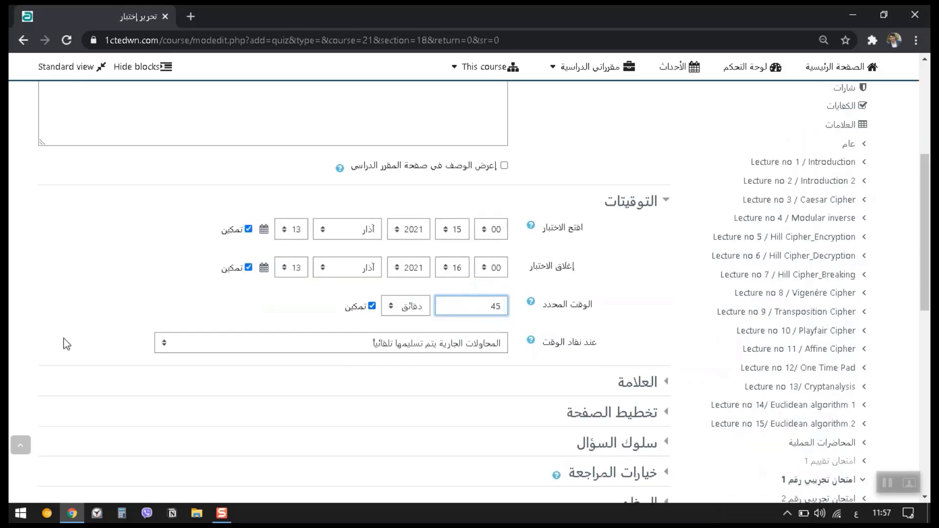
In the quiz's grade settings, allow 1 attempt and set the passing grade to 5
click(629, 377)
scroll(628, 378, down, 2)
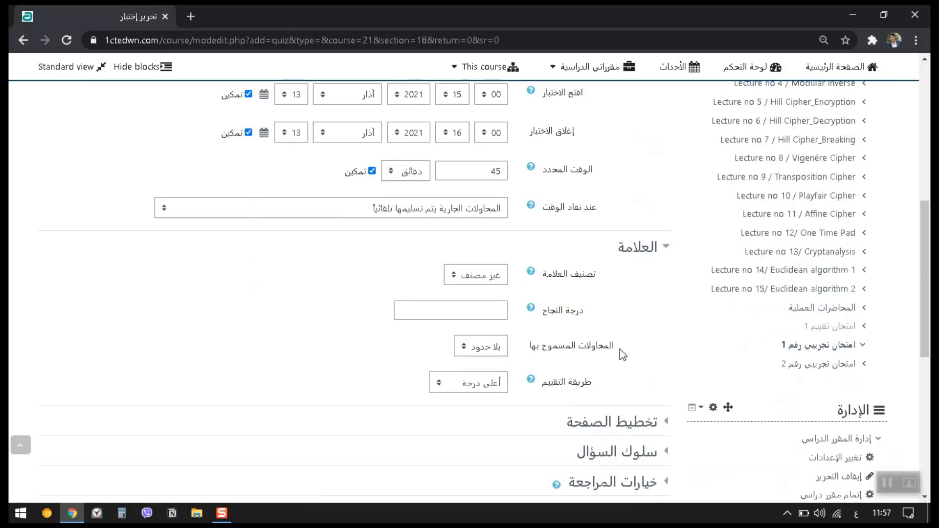
click(467, 349)
click(489, 378)
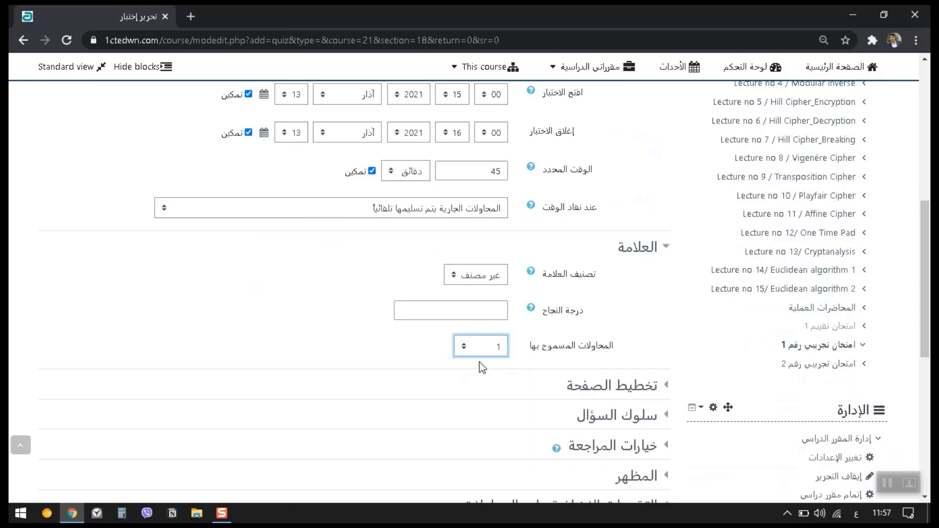
click(467, 316)
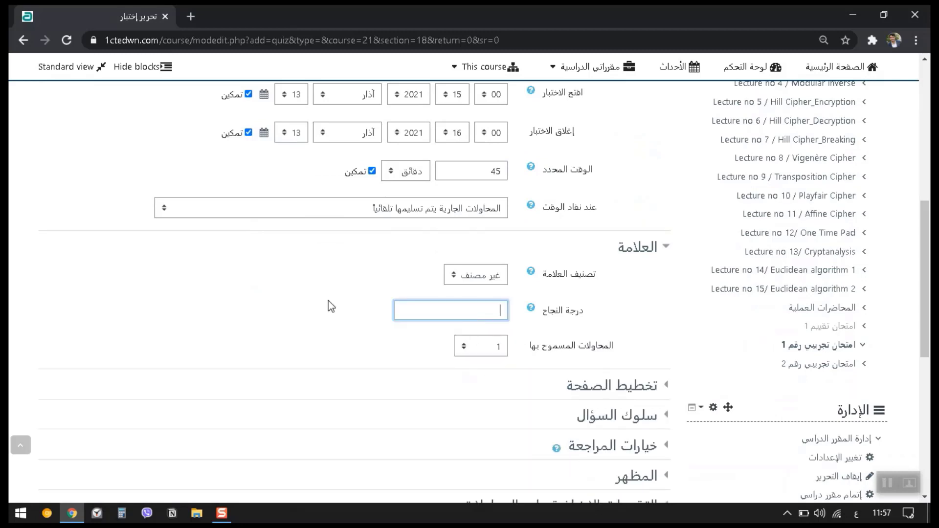
scroll(331, 307, down, 1)
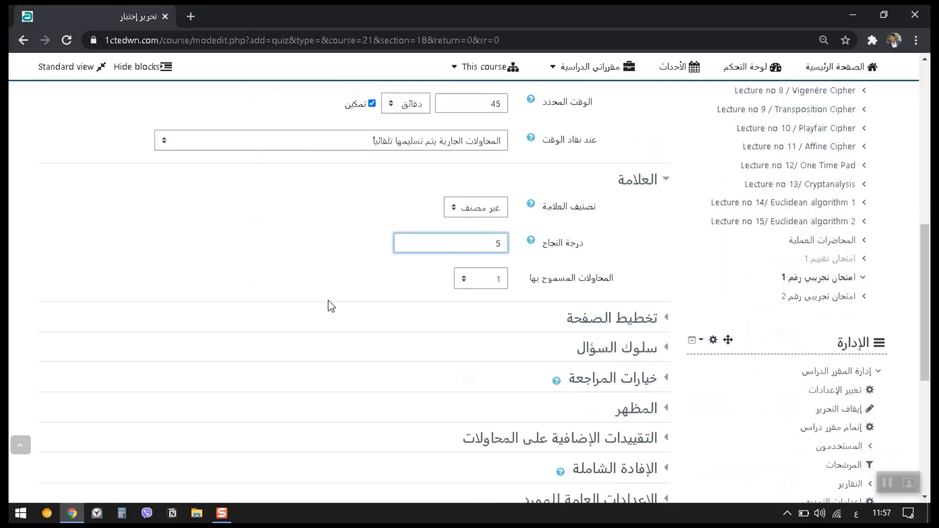
click(668, 183)
scroll(668, 182, up, 2)
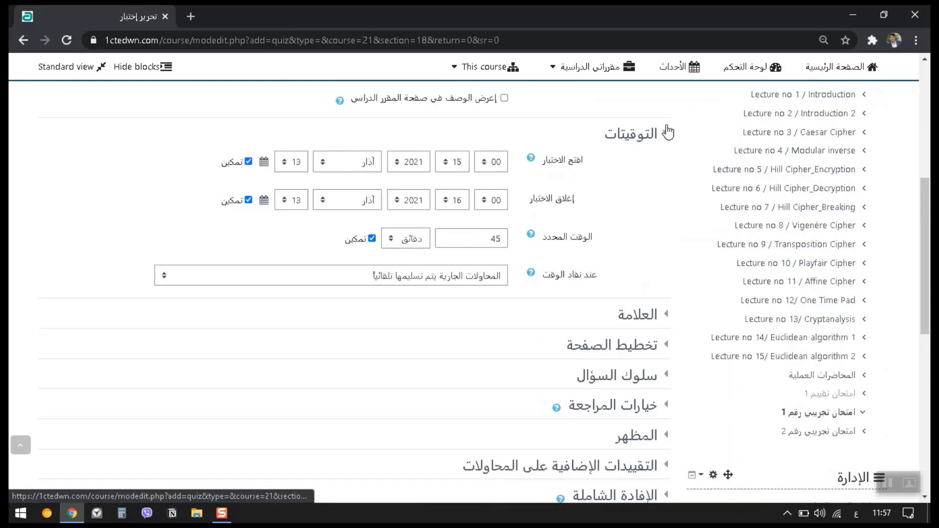
click(666, 132)
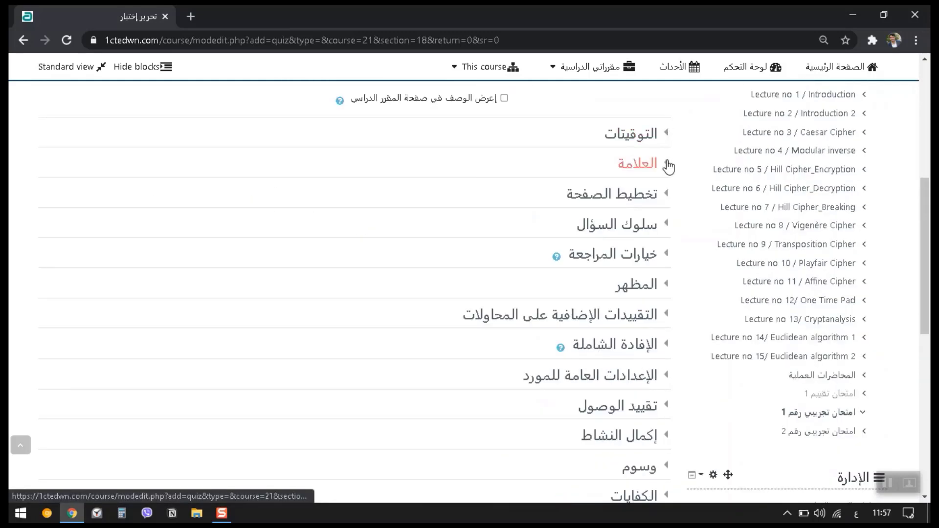
Set the quiz's page layout to show all questions on one page and check the question behaviour settings
click(667, 194)
click(394, 223)
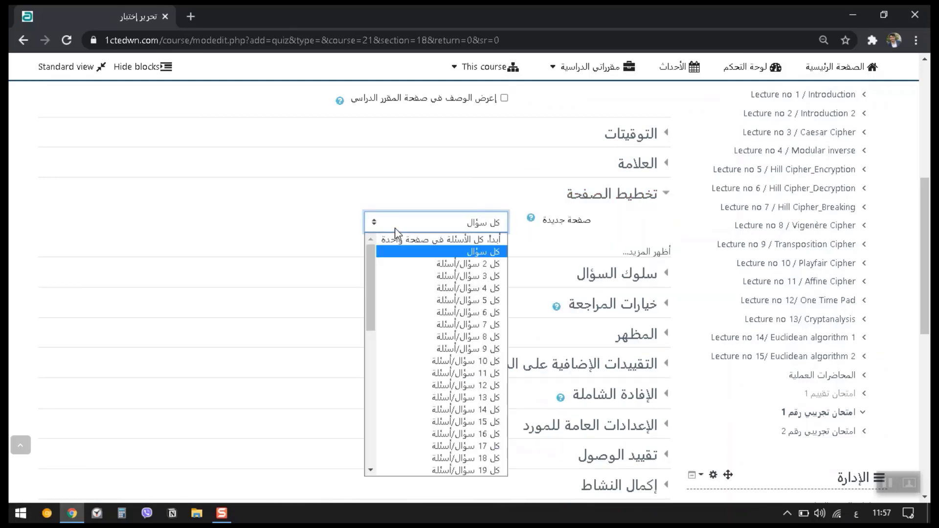
click(481, 241)
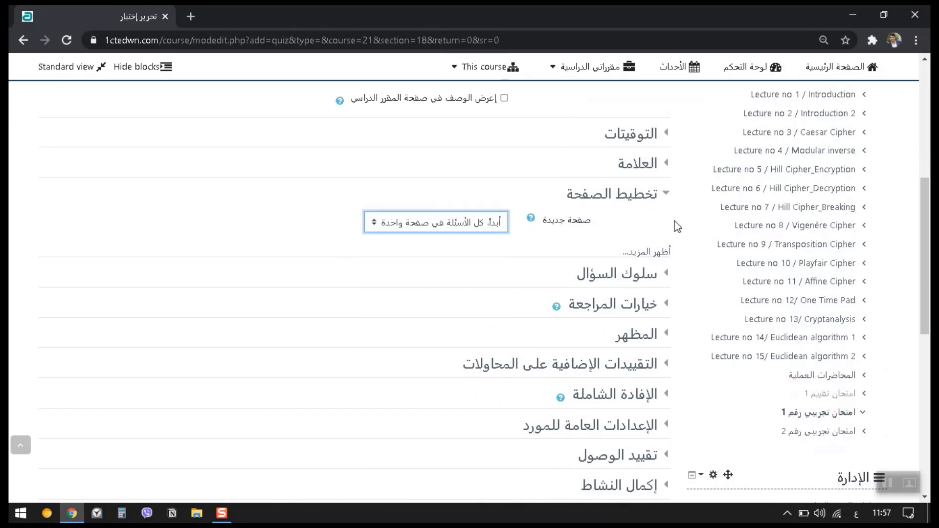
click(667, 194)
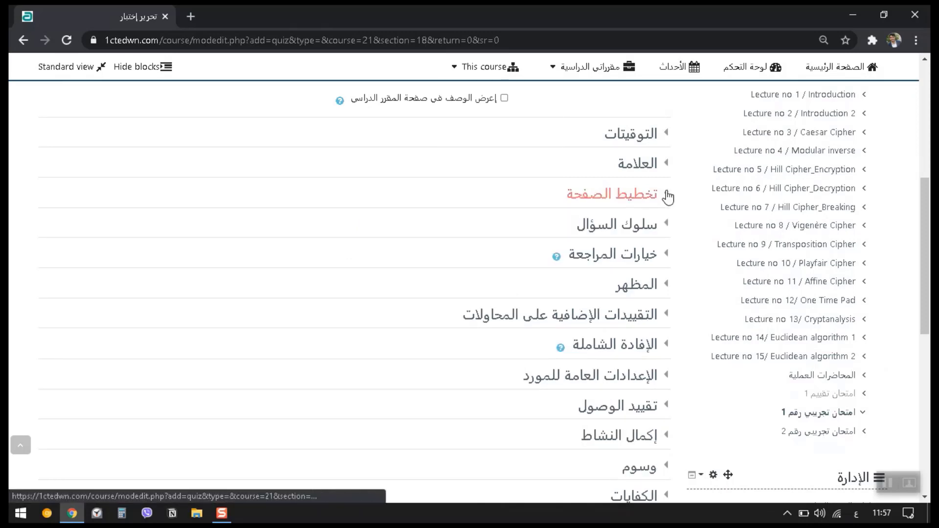
click(667, 225)
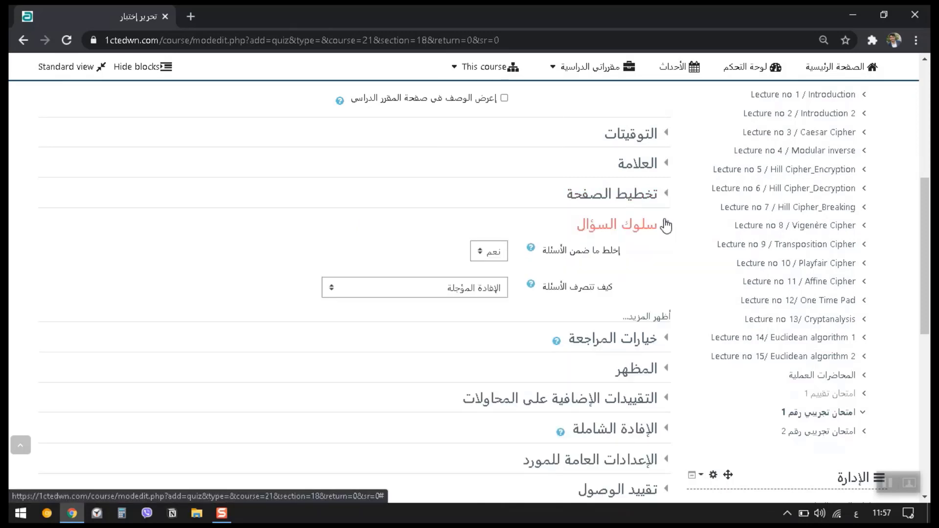
click(667, 225)
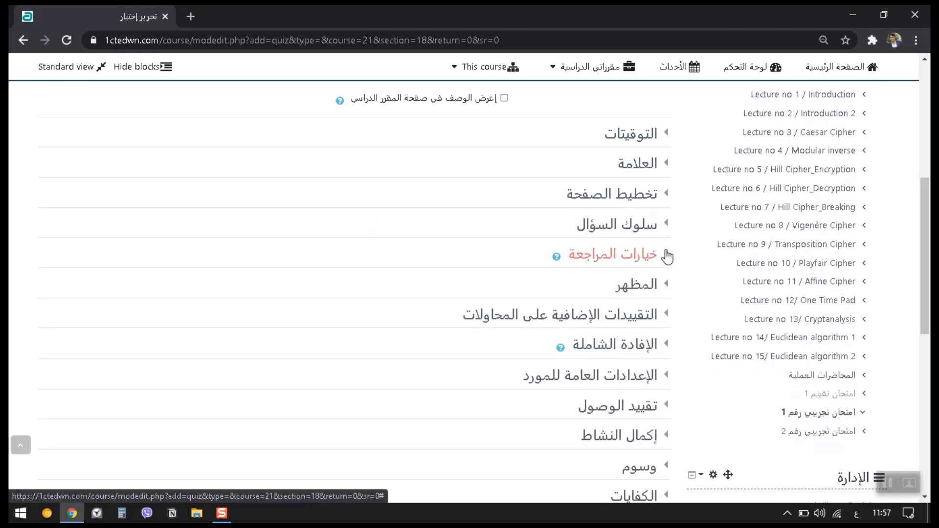
In the review options, disable attempt, marks and overall feedback right after the attempt and while the quiz is open, plus attempt and marks after closing
click(665, 254)
scroll(665, 255, down, 1)
click(465, 235)
click(465, 263)
click(465, 316)
click(283, 236)
click(282, 263)
click(282, 316)
click(646, 371)
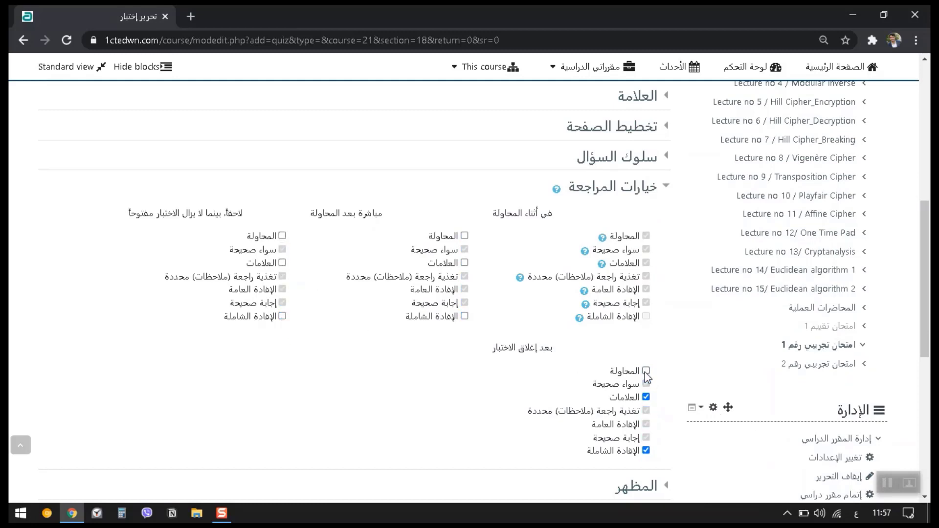
click(647, 397)
click(667, 187)
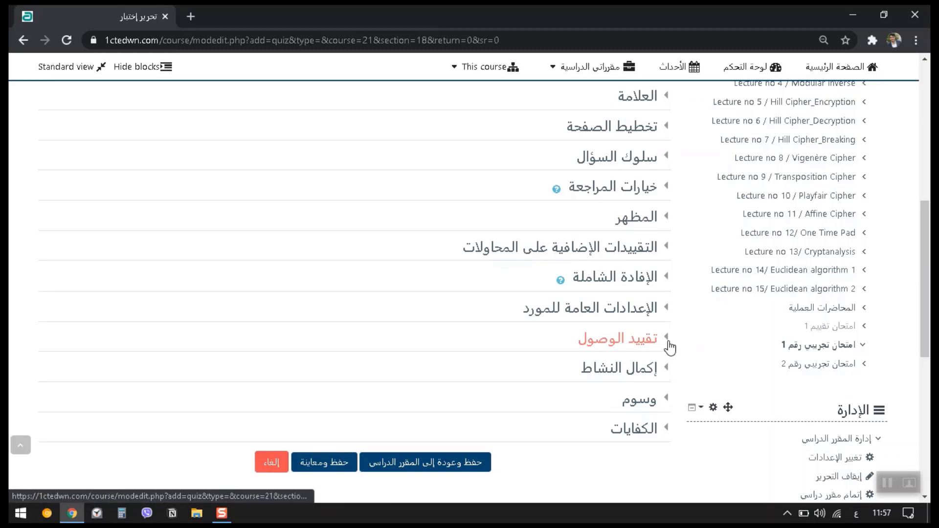
In the quiz's common module settings, set the group mode to separate groups (مجموعات منفصلة)
click(666, 312)
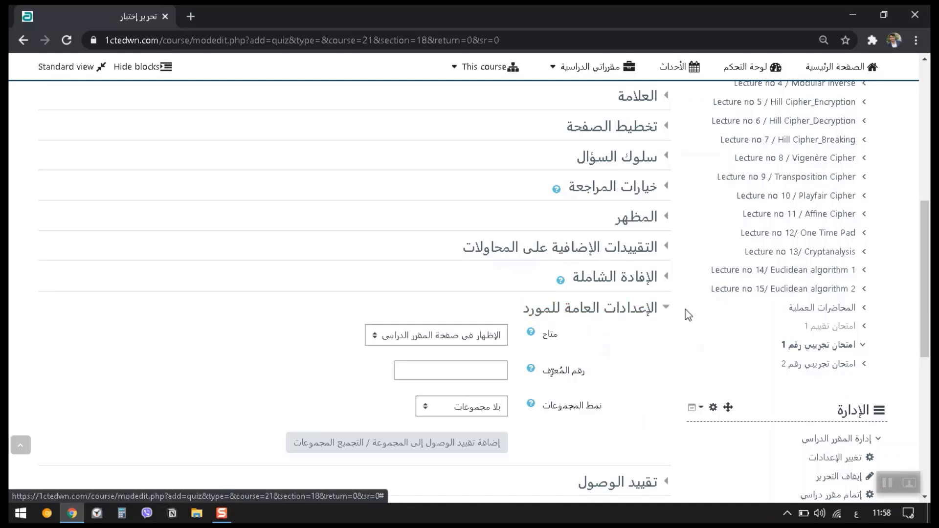
scroll(683, 313, down, 1)
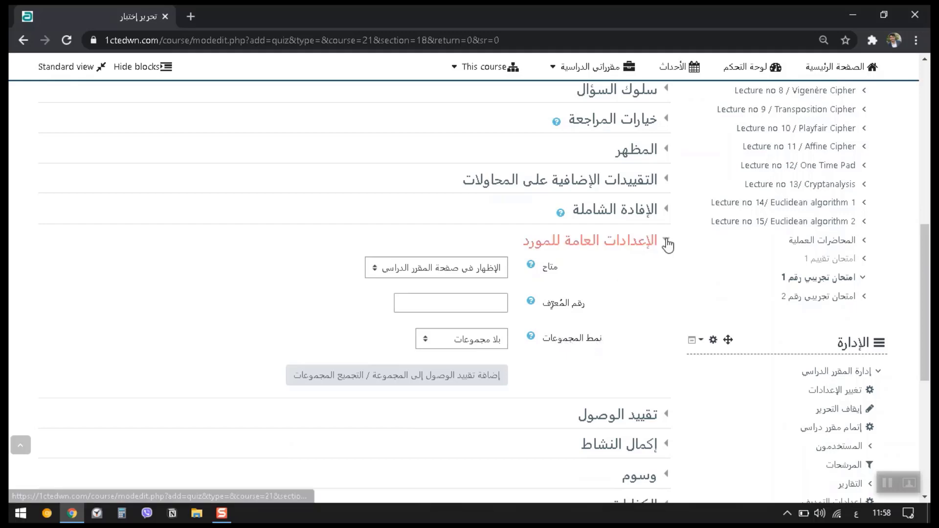
click(652, 244)
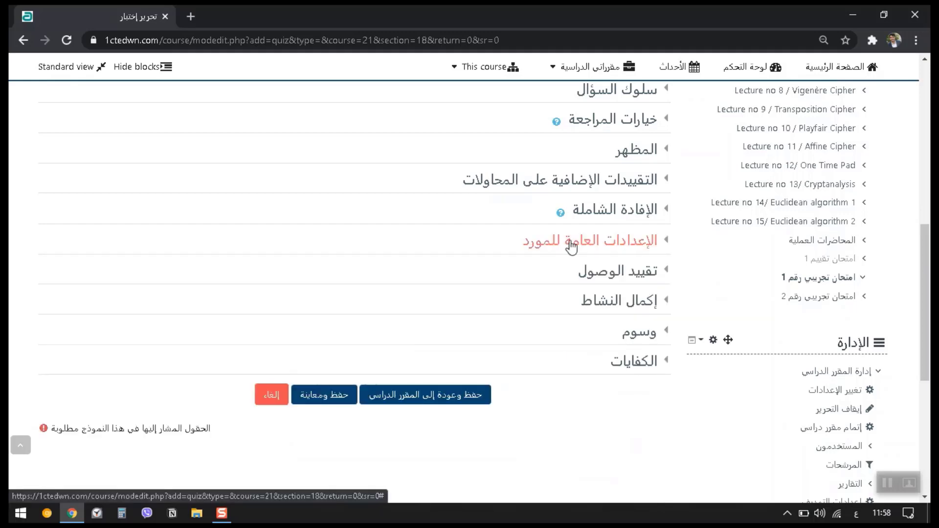
click(667, 243)
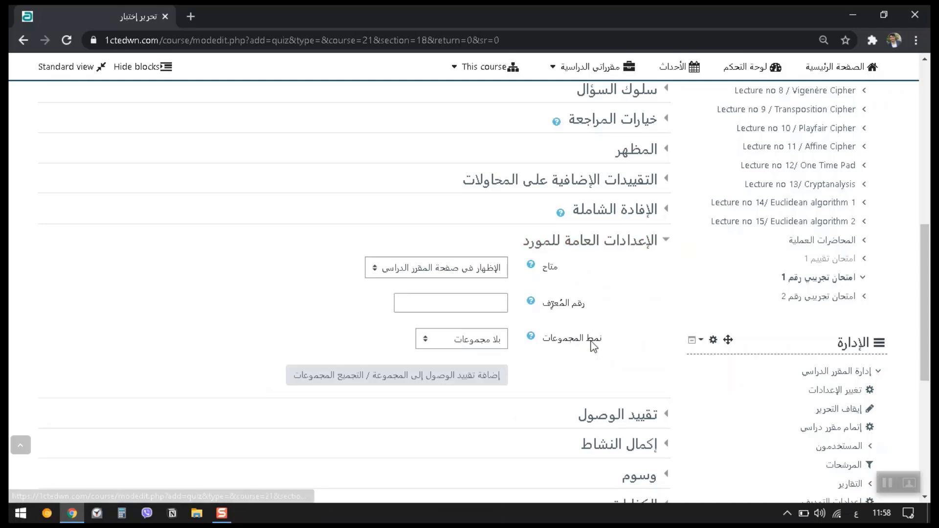
click(457, 340)
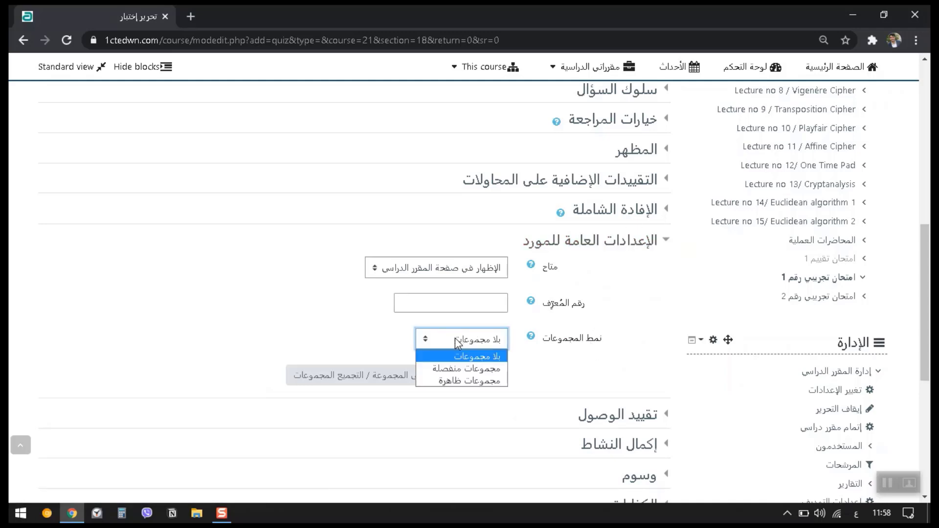
click(470, 371)
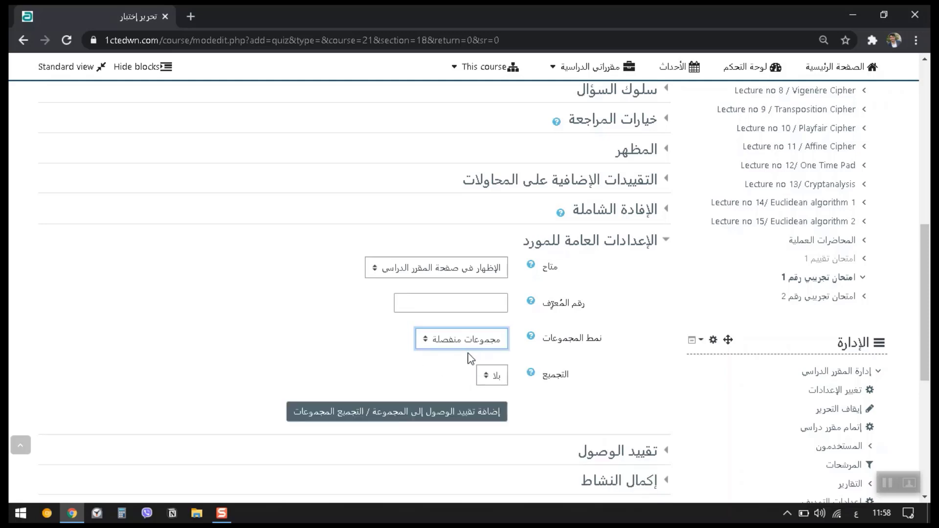
click(666, 242)
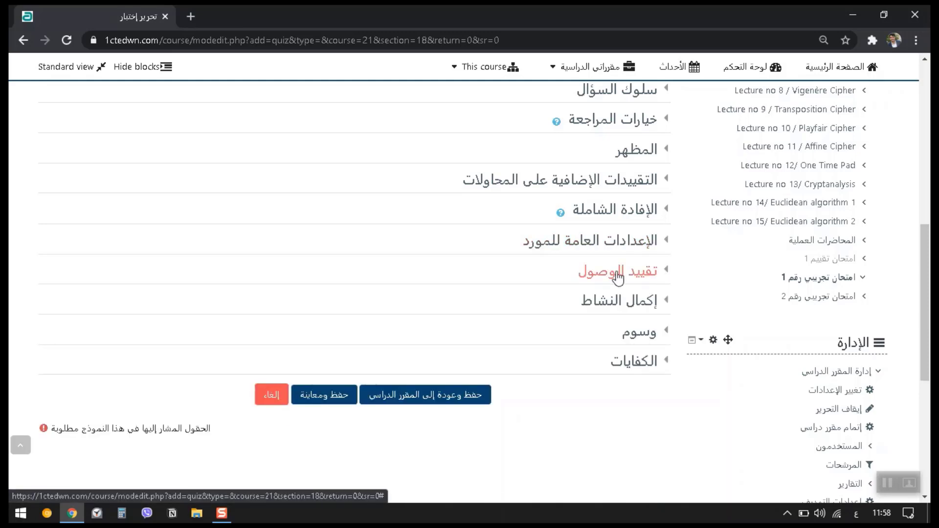
Add a group access restriction to the quiz so that students must belong to كروب رقم 1
click(667, 273)
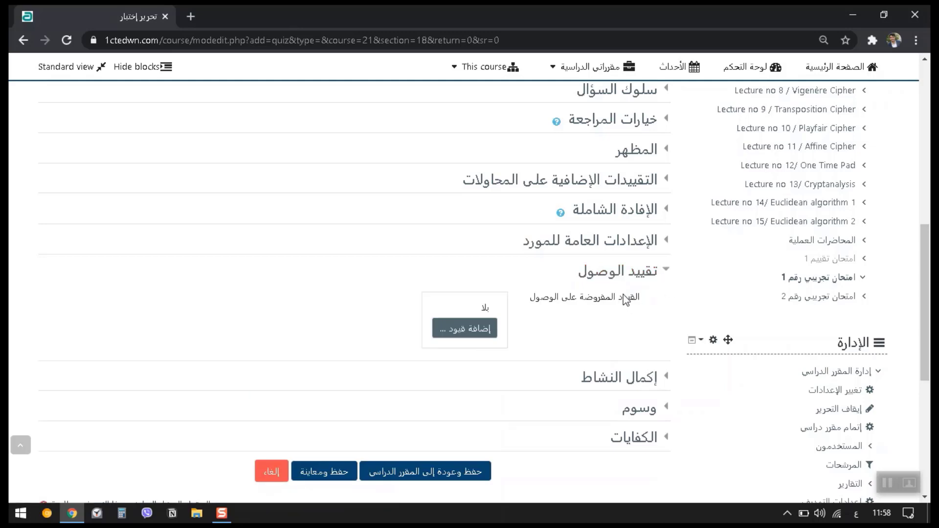
click(479, 326)
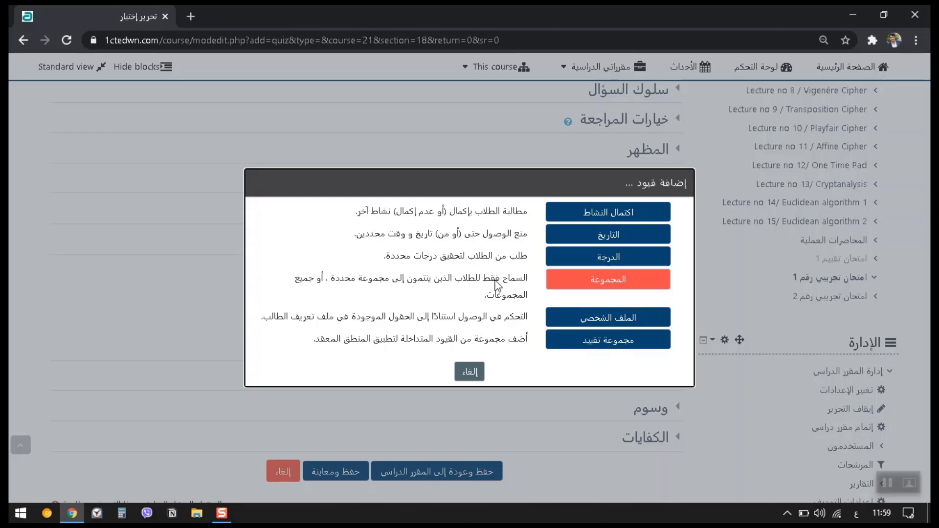
click(590, 282)
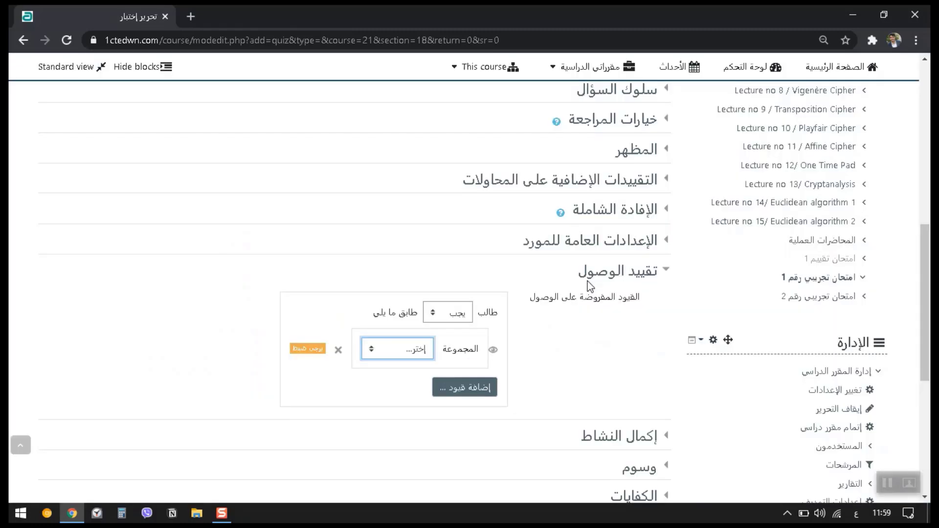
click(409, 348)
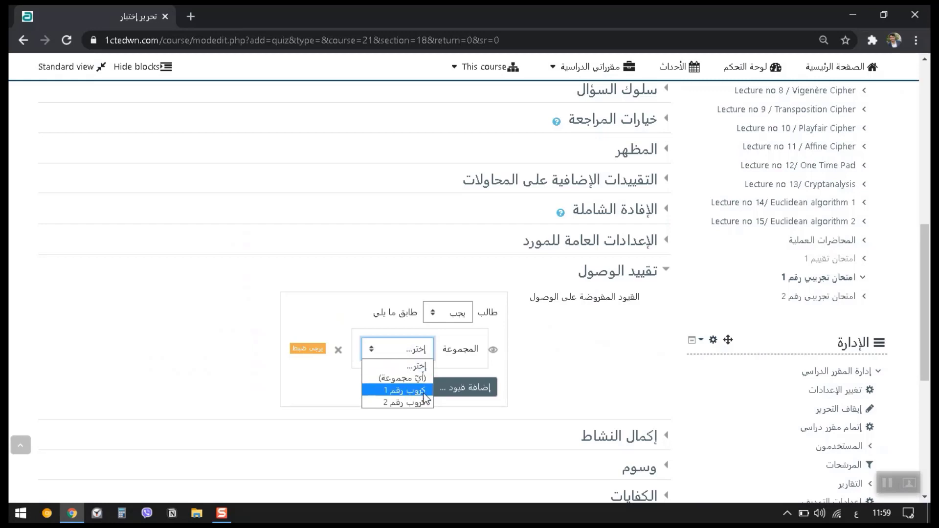
click(404, 390)
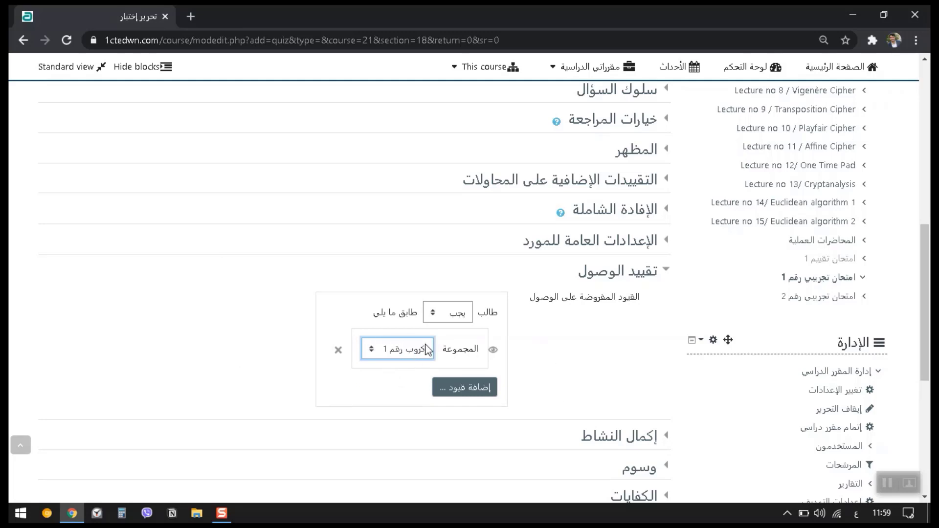
Save the quiz, return to the course, and review the access restriction under the quiz in امتحان تجريبي رقم 1
scroll(572, 329, up, 10)
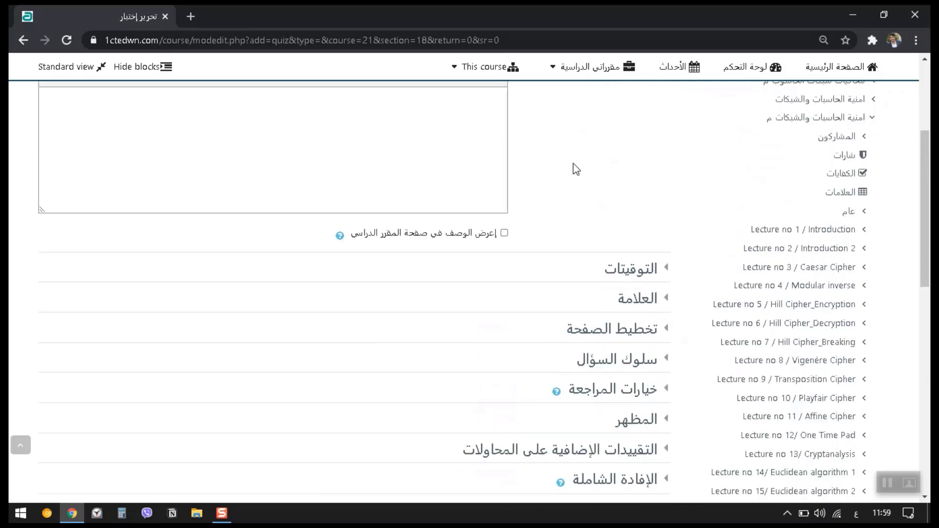
scroll(590, 194, down, 10)
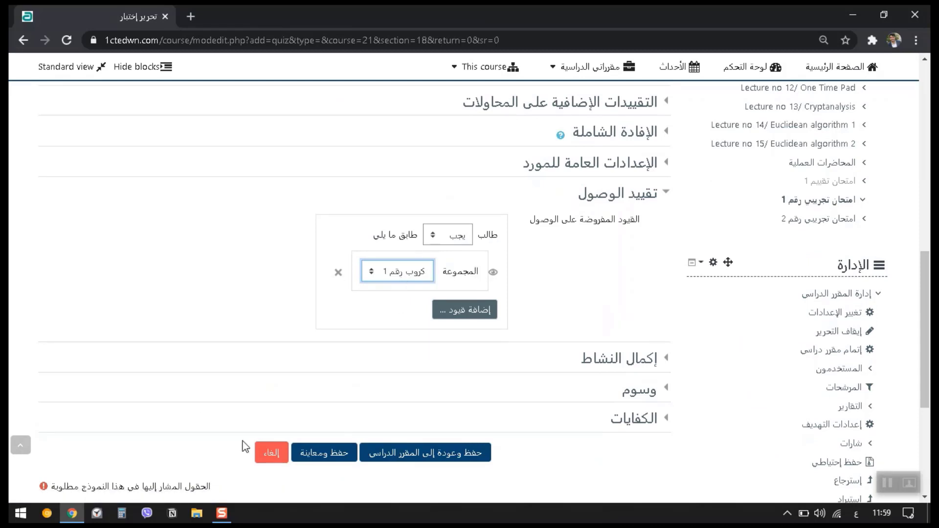
click(431, 459)
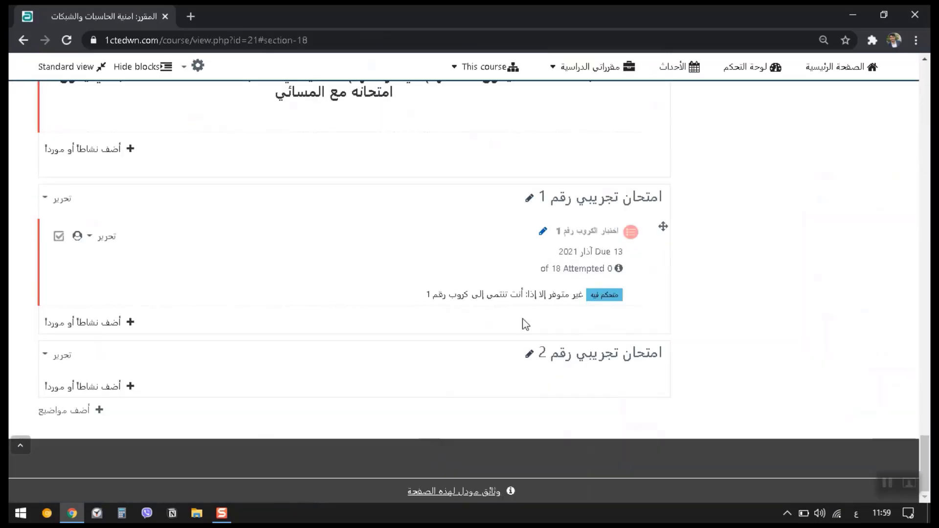
scroll(647, 317, up, 1)
scroll(628, 365, down, 1)
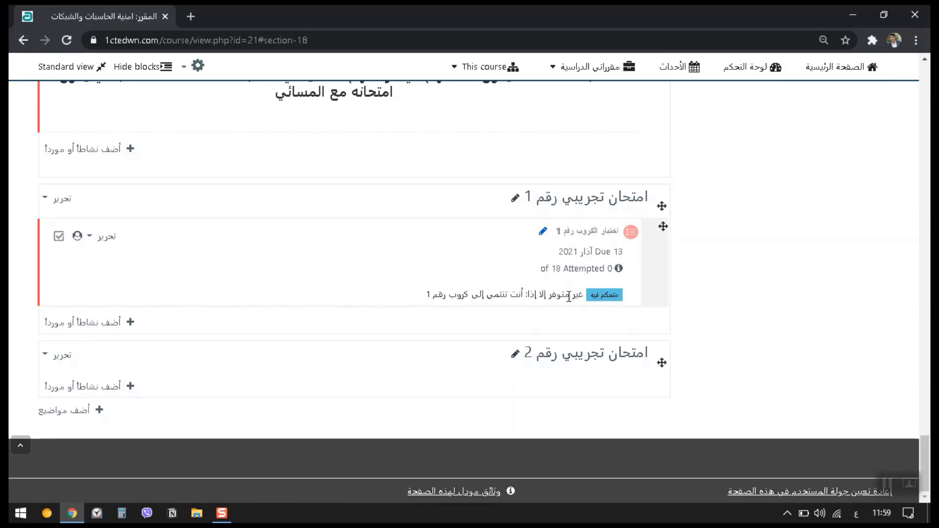
drag(582, 294, 532, 299)
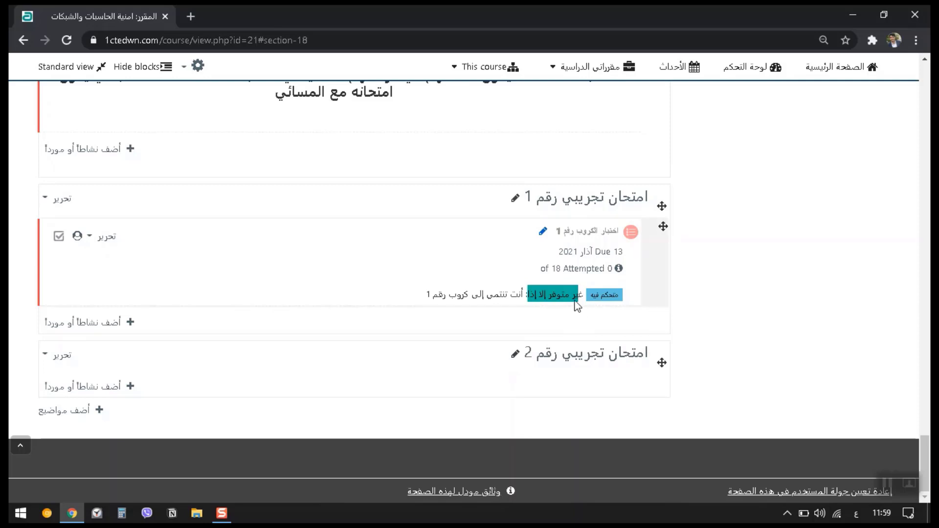
drag(526, 294, 422, 301)
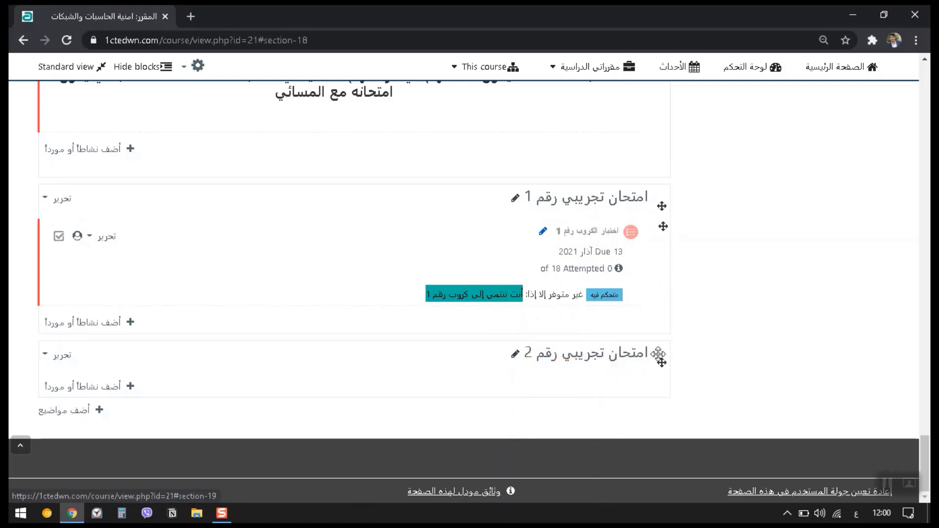
Add a quiz (إختبار) to the section امتحان تجريبي رقم 2 and enter a name beginning with "اختبار الكروب رقم"
click(124, 387)
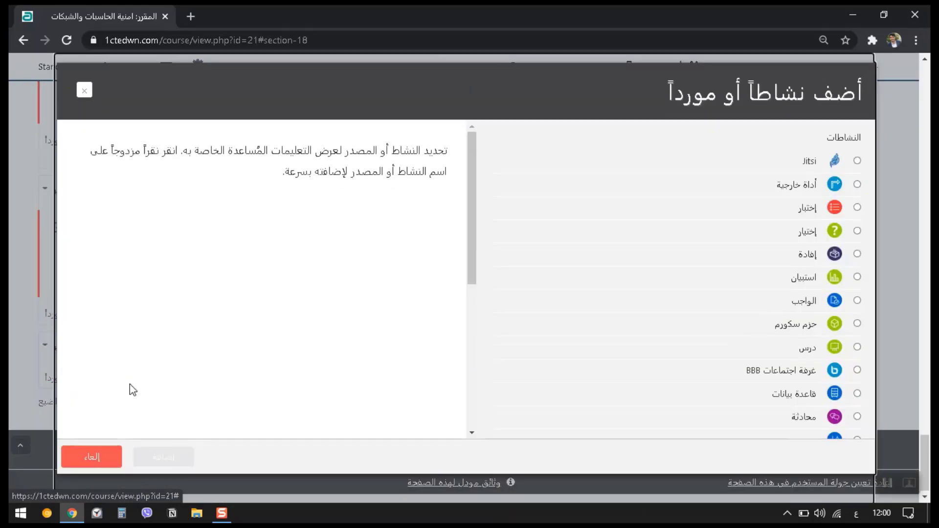
click(857, 207)
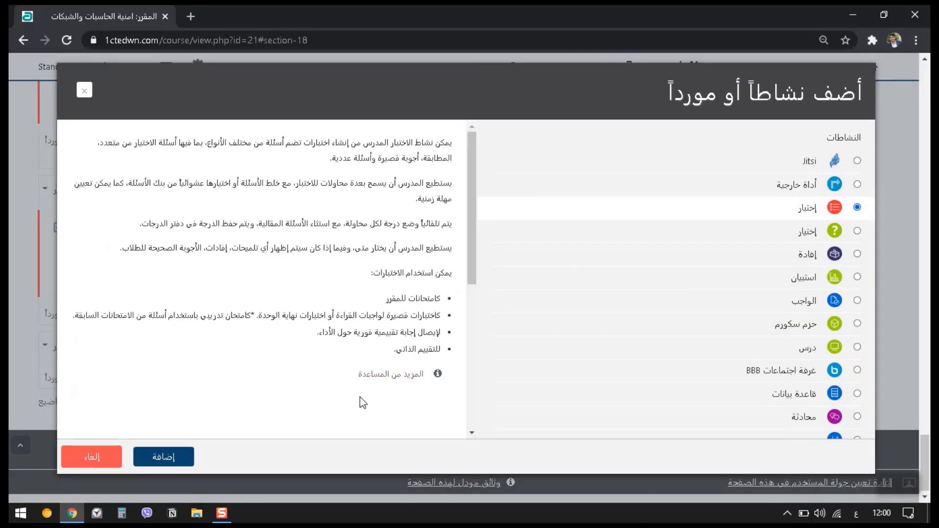
click(172, 457)
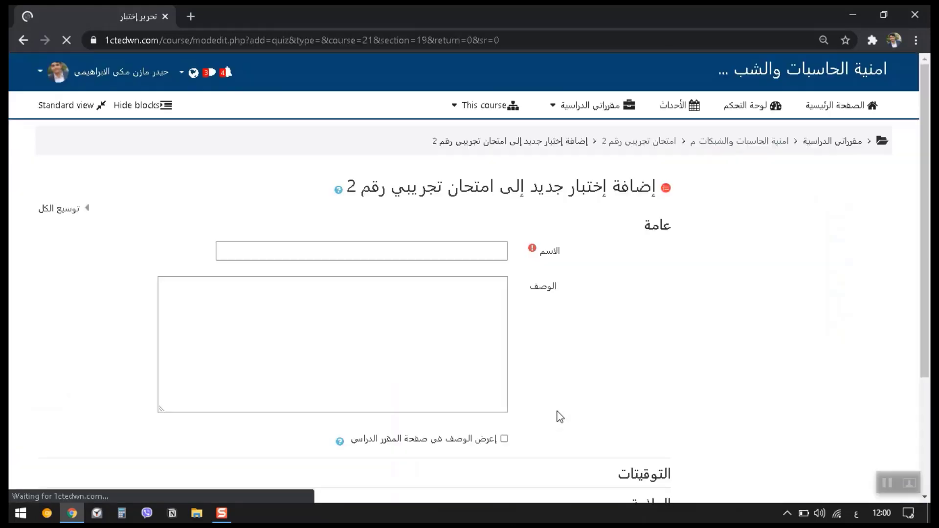
click(487, 250)
click(605, 304)
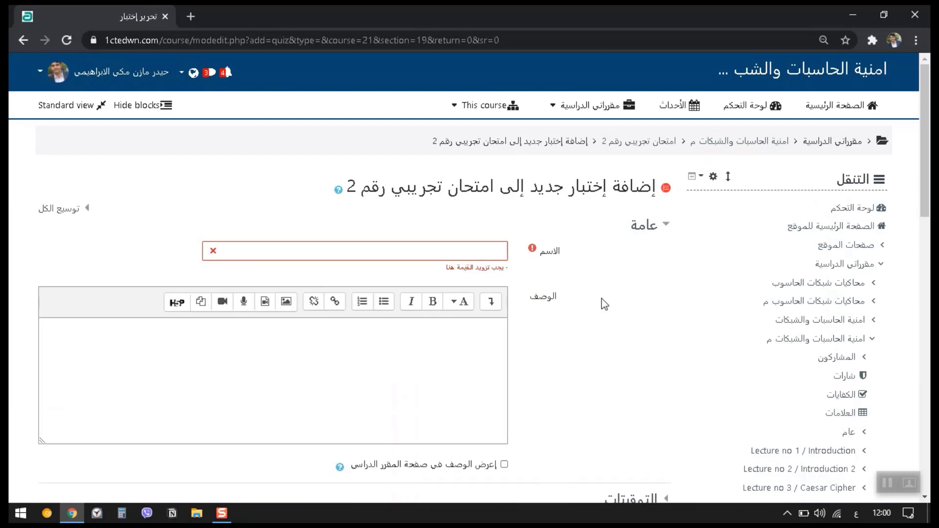
scroll(605, 304, down, 10)
scroll(605, 305, up, 10)
click(339, 248)
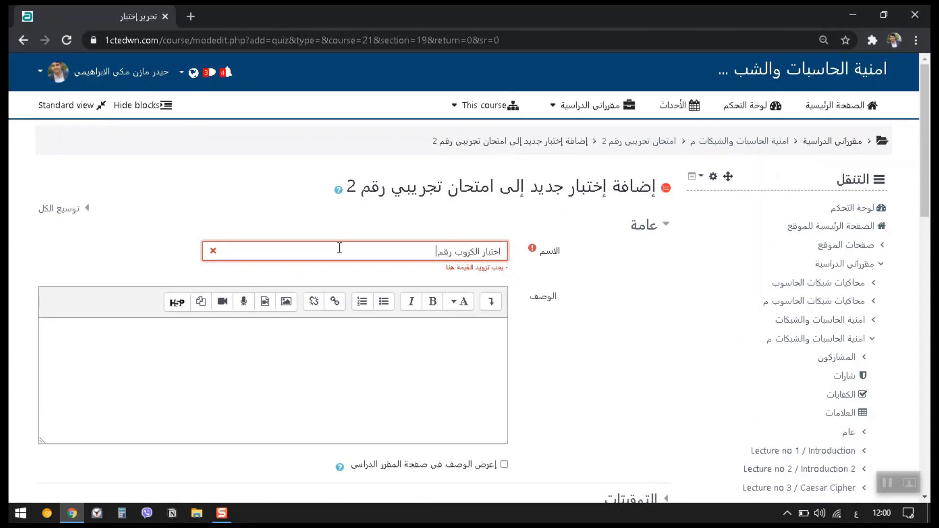
Enable the quiz's opening and closing dates and set both to 13 آذار 2021
scroll(561, 353, down, 6)
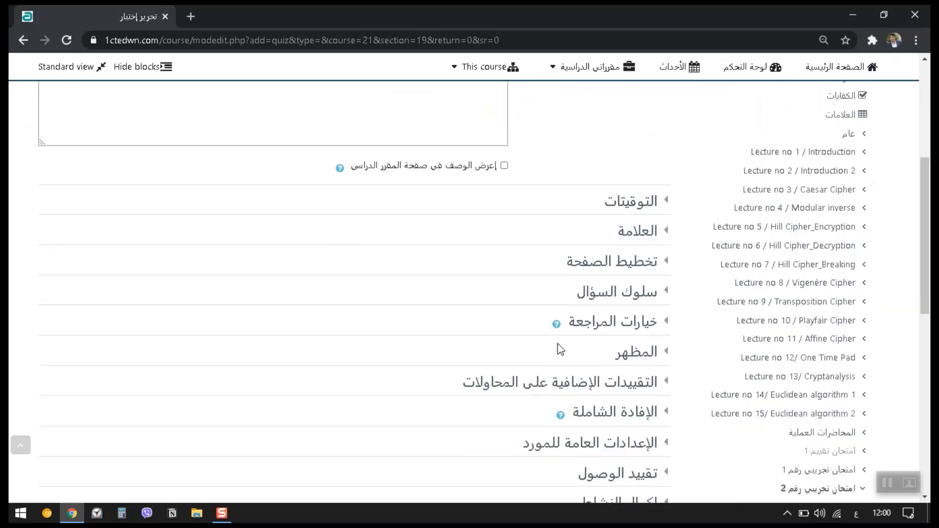
click(665, 204)
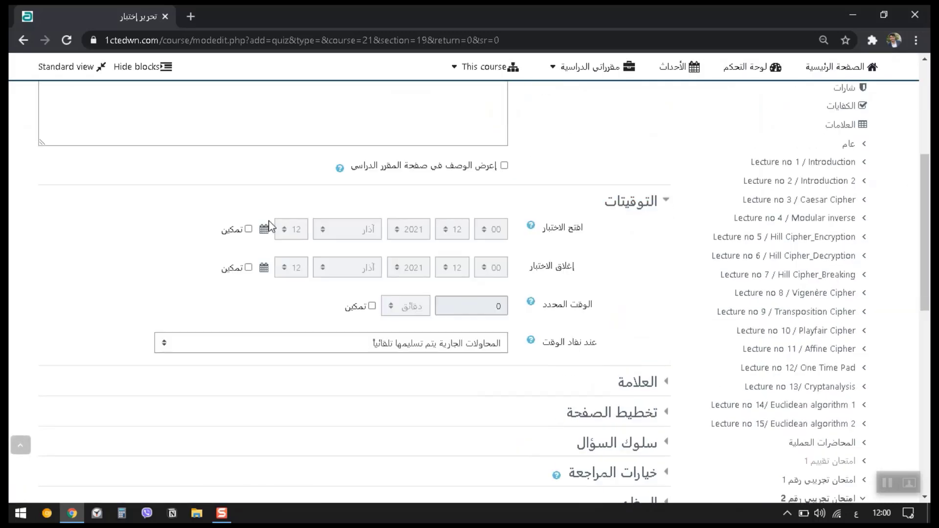
click(248, 229)
click(248, 267)
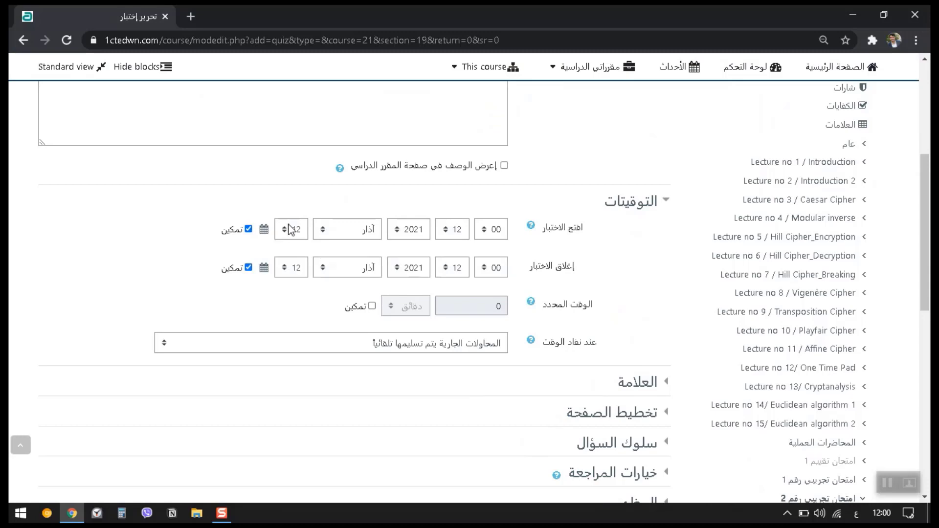
click(292, 229)
click(295, 392)
click(288, 266)
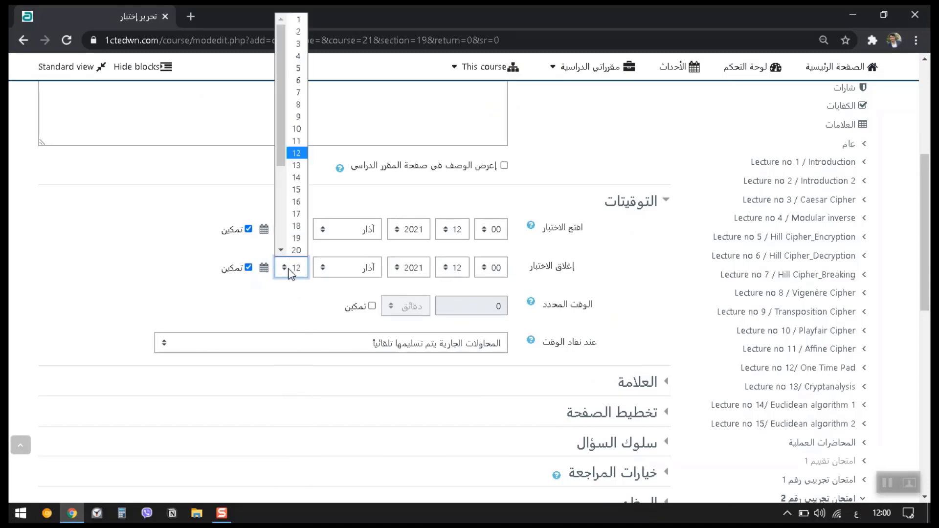
click(297, 153)
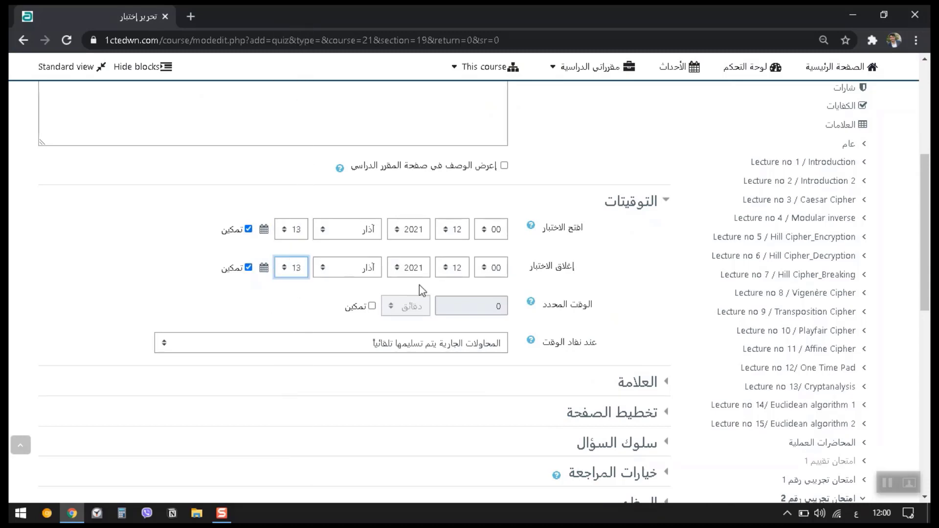
Set the quiz's opening time to 16:05
click(446, 229)
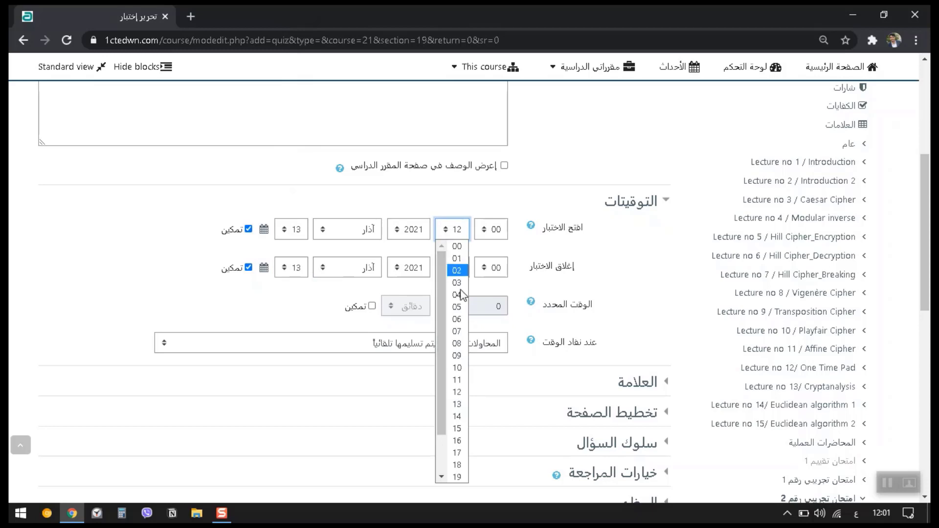
click(456, 440)
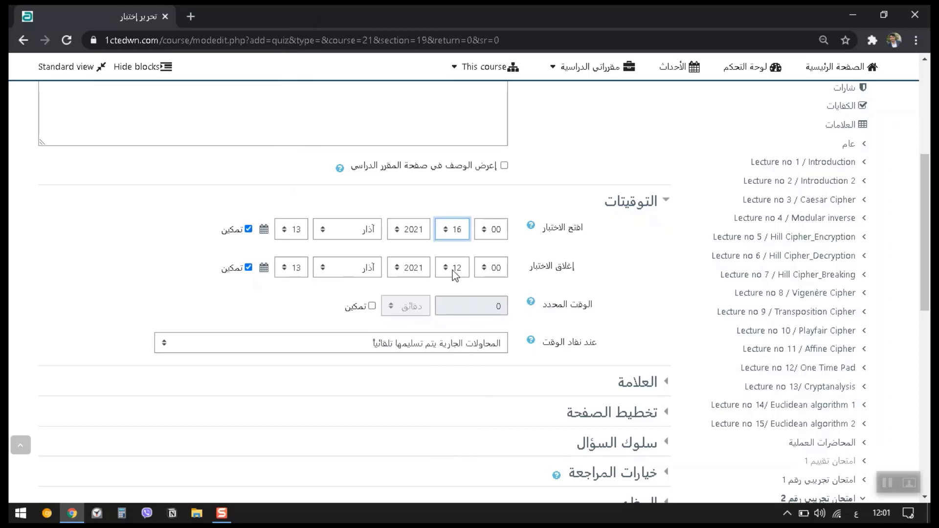
click(486, 232)
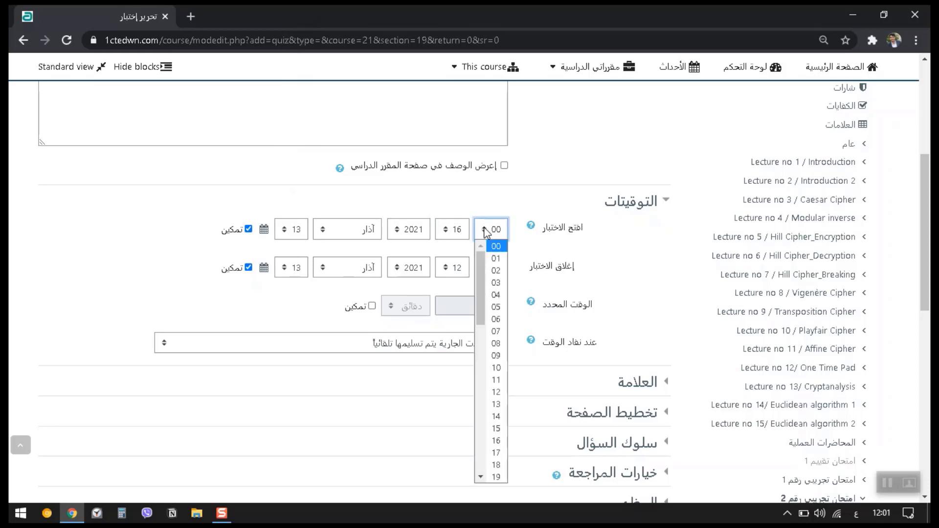
click(491, 250)
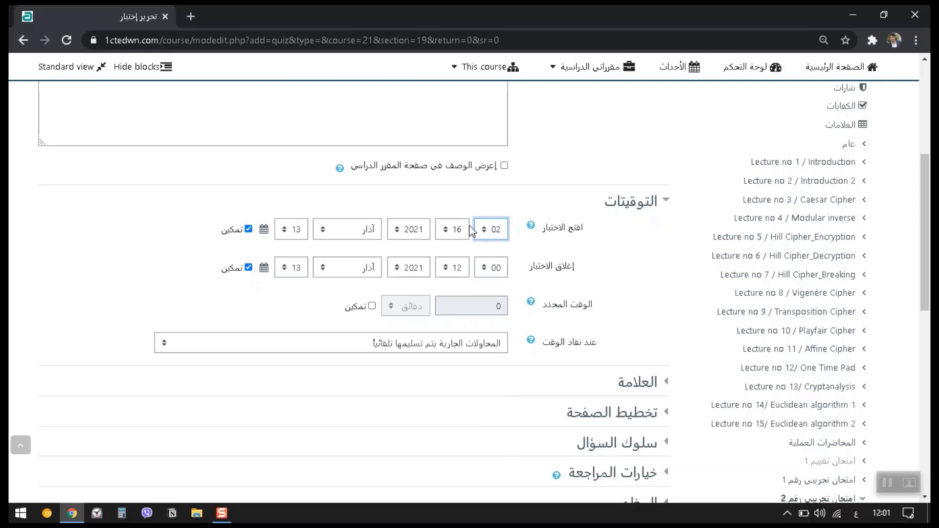
click(485, 245)
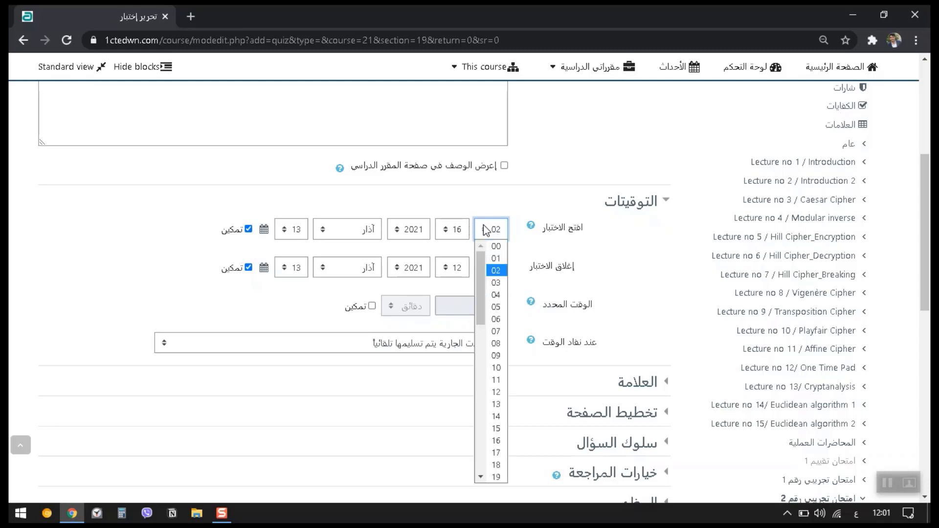
click(492, 309)
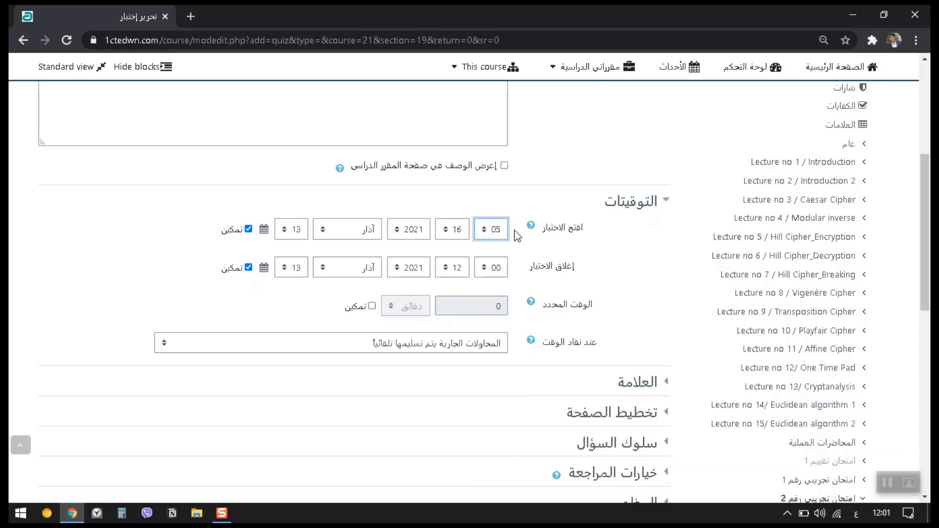
Set the quiz's closing time to 17:05
click(455, 268)
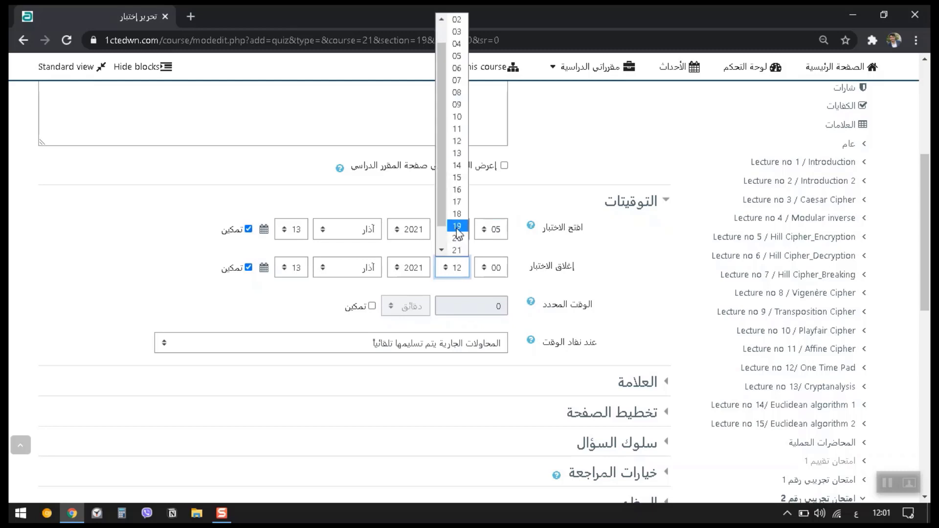
key(Escape)
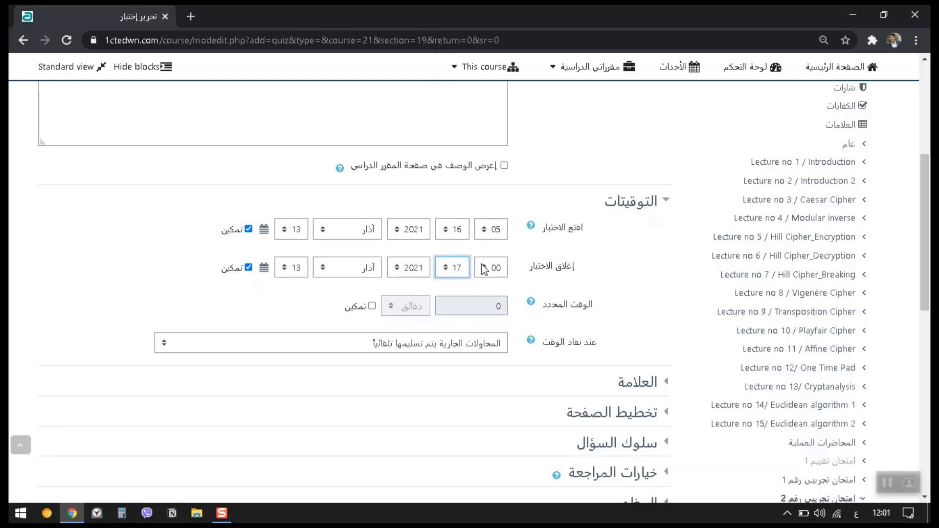
click(484, 269)
click(496, 80)
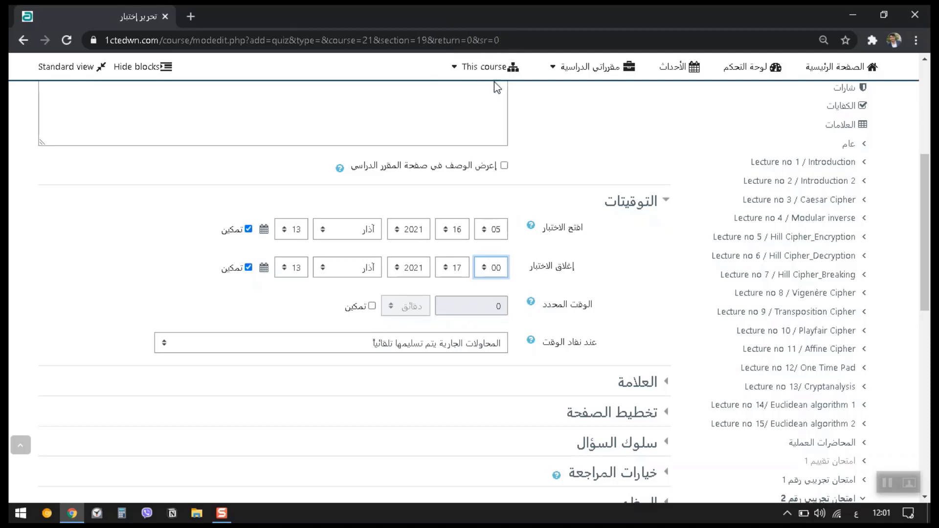
Enable the quiz's time limit, set it to 45 minutes, and collapse the timing settings
click(372, 305)
drag(486, 305, 503, 307)
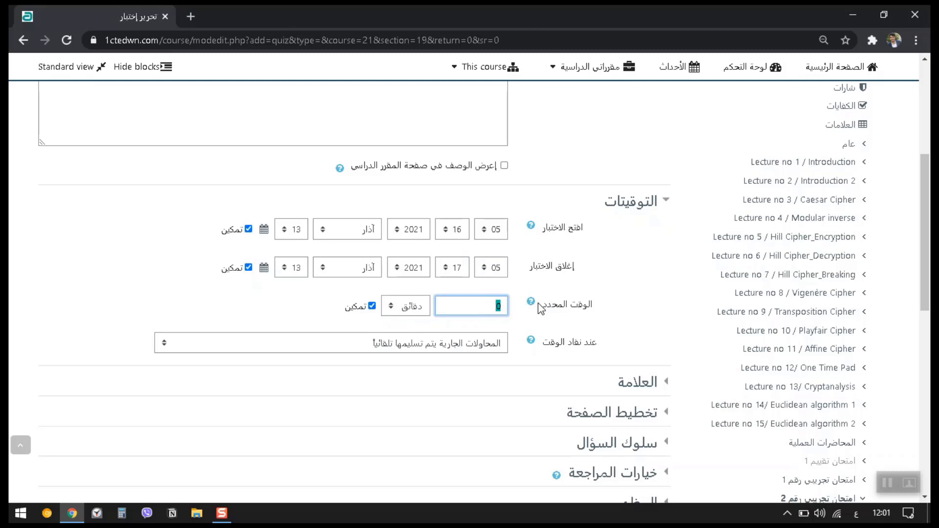
scroll(645, 320, down, 1)
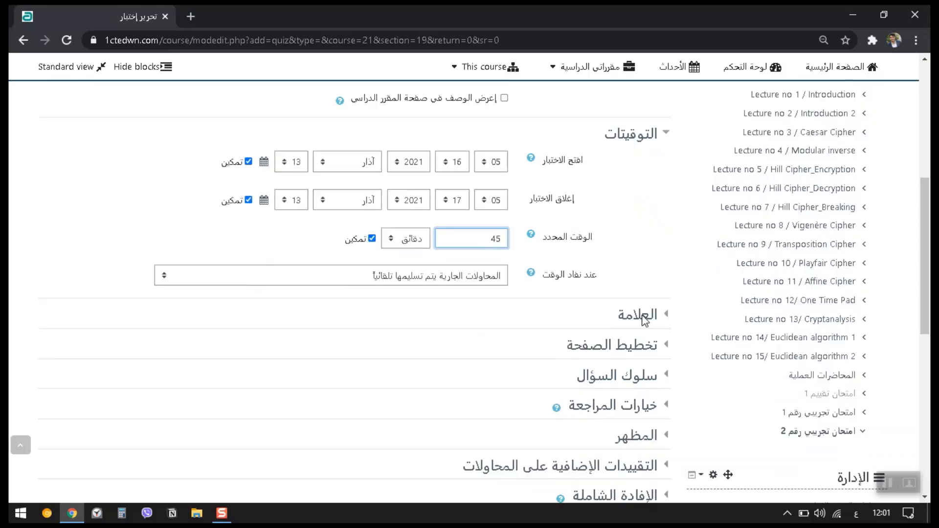
click(664, 132)
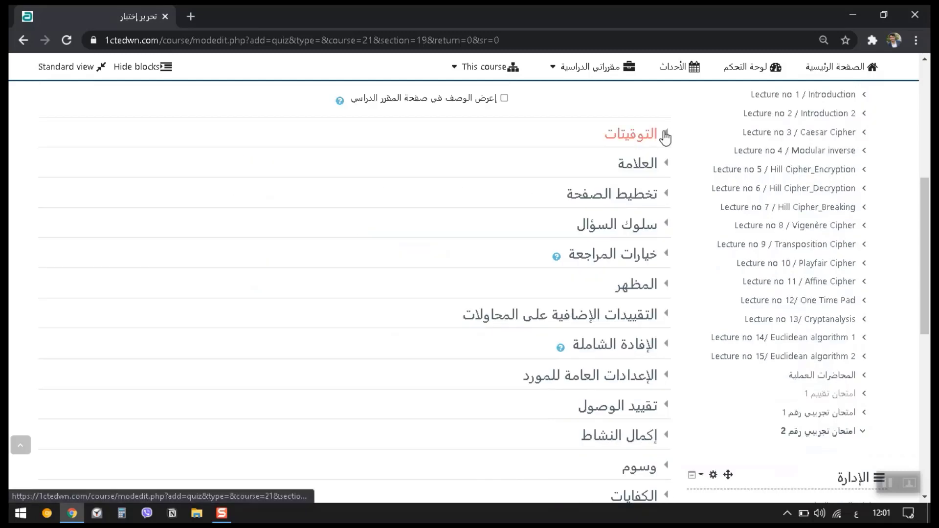
Set the quiz's passing grade to 5 and limit the allowed attempts to 1 in the grade settings
click(666, 166)
click(452, 228)
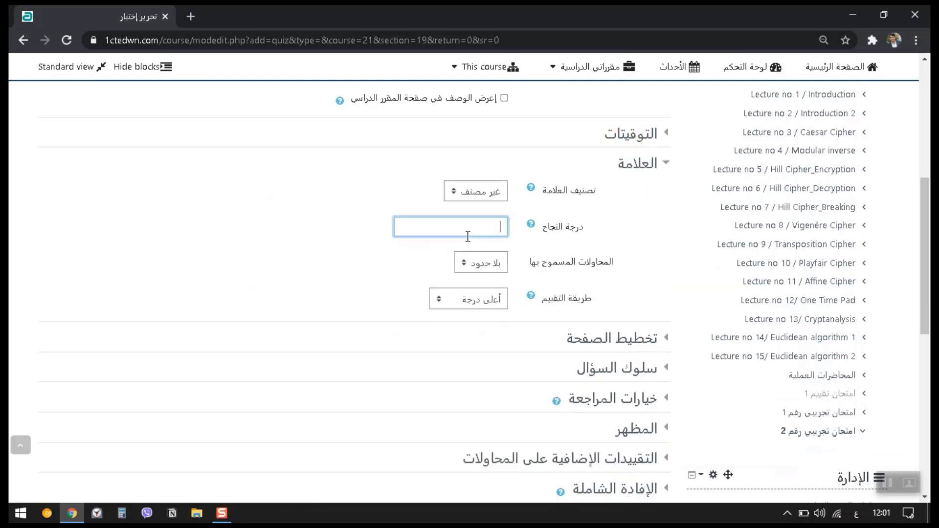
click(472, 264)
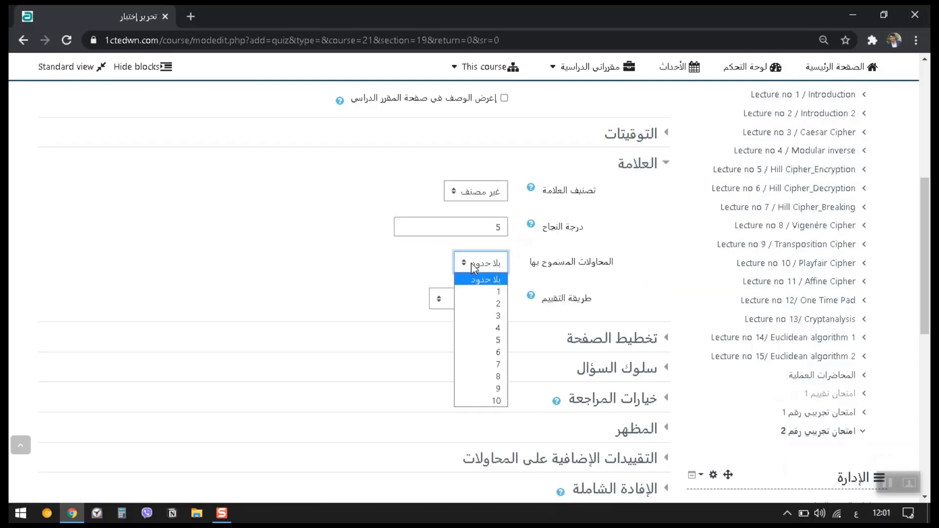
click(489, 295)
click(665, 164)
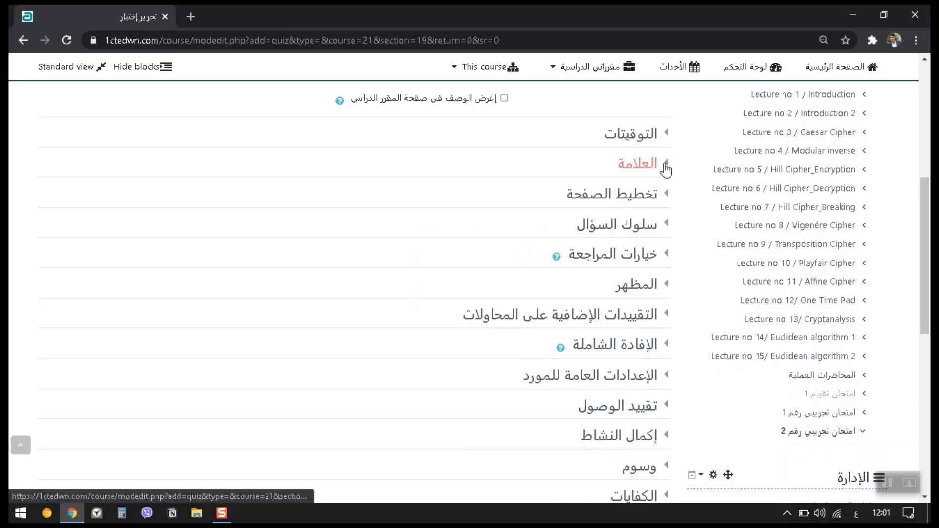
Set the quiz's page layout to show all questions on one page
click(668, 195)
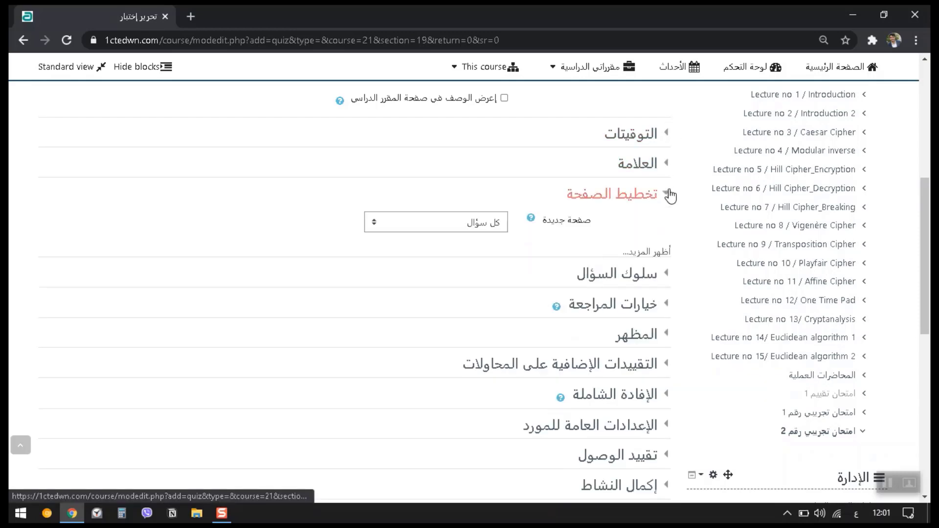
click(489, 223)
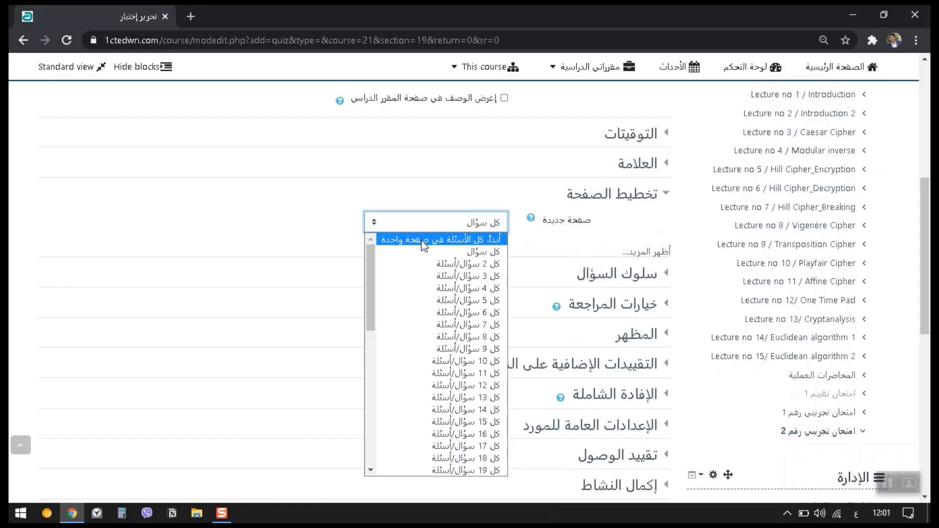
click(440, 241)
click(664, 196)
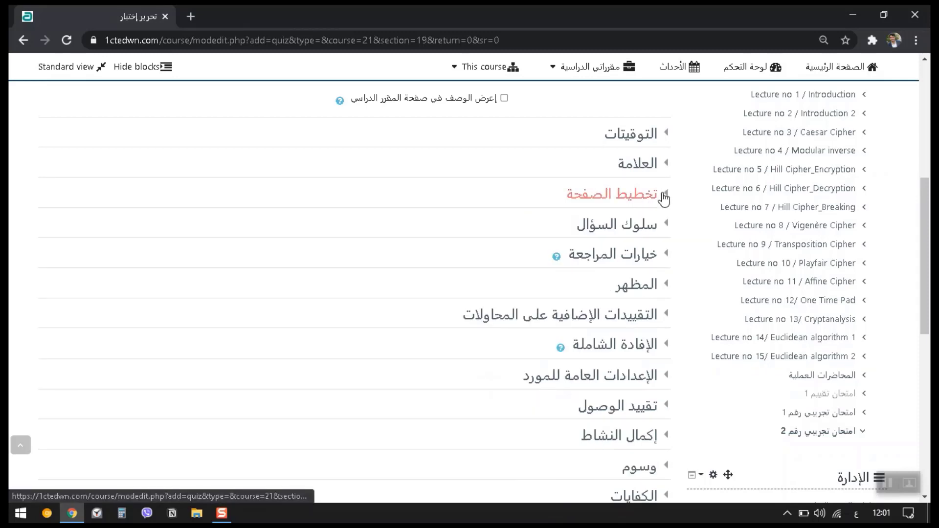
Disable reviewing the attempt, marks and overall feedback both immediately after the attempt and later while the quiz is still open
click(665, 253)
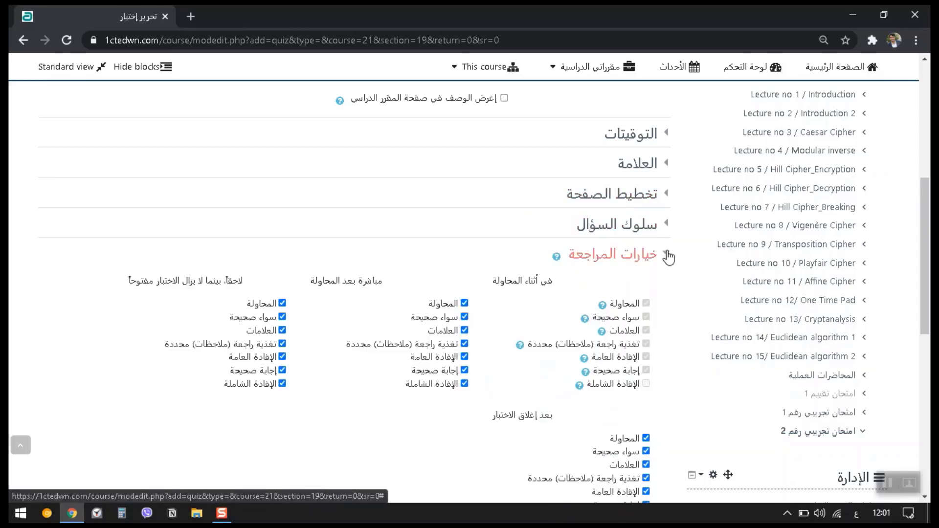
click(464, 303)
click(465, 330)
click(464, 383)
click(282, 303)
click(283, 330)
click(283, 384)
Disable reviewing the attempt, marks and overall feedback after the quiz is closed, and collapse the review options
scroll(655, 377, down, 3)
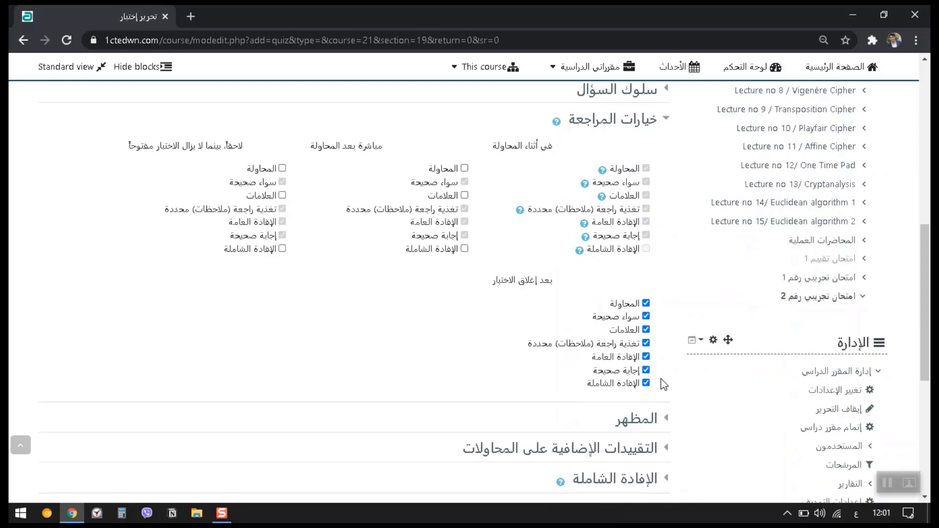
click(646, 304)
click(646, 330)
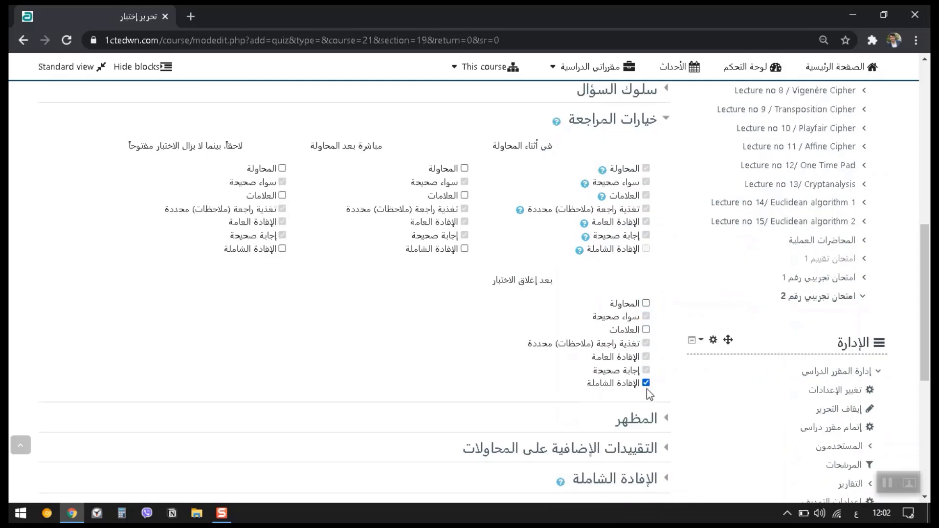
scroll(669, 282, up, 2)
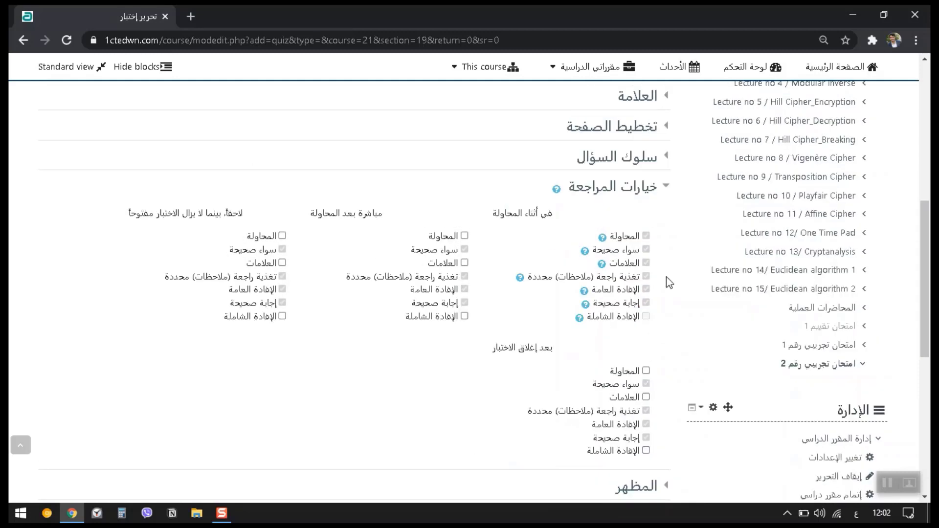
click(666, 188)
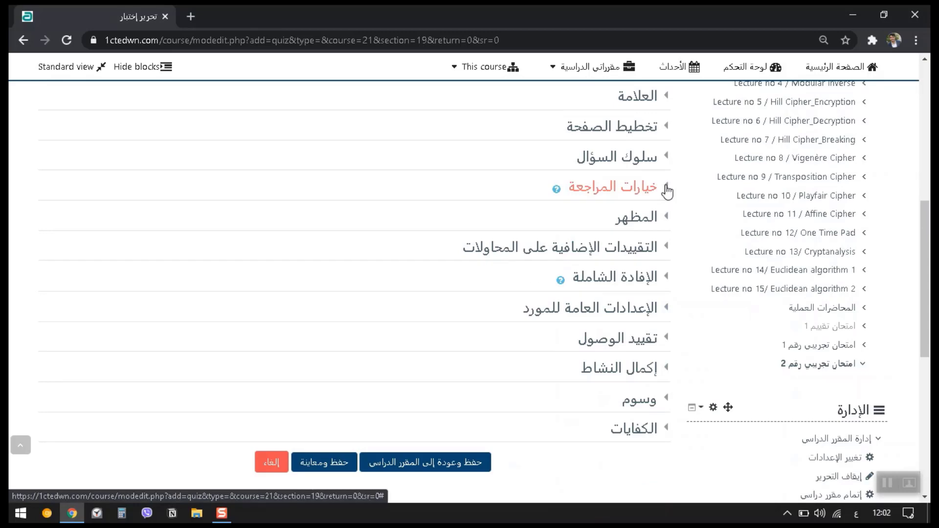
Set the quiz's group mode to separate groups (مجموعات منفصلة) in the common module settings
click(668, 220)
click(668, 220)
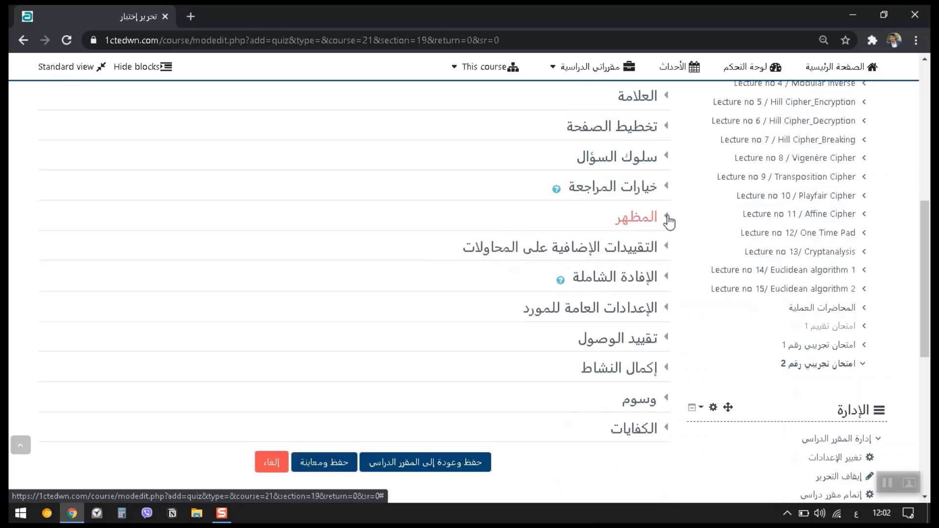
click(667, 313)
scroll(670, 313, down, 1)
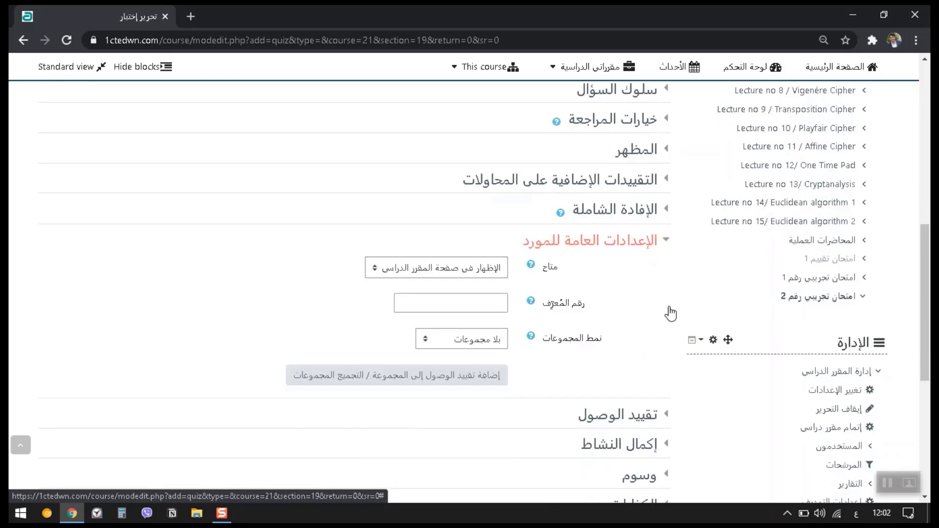
click(460, 342)
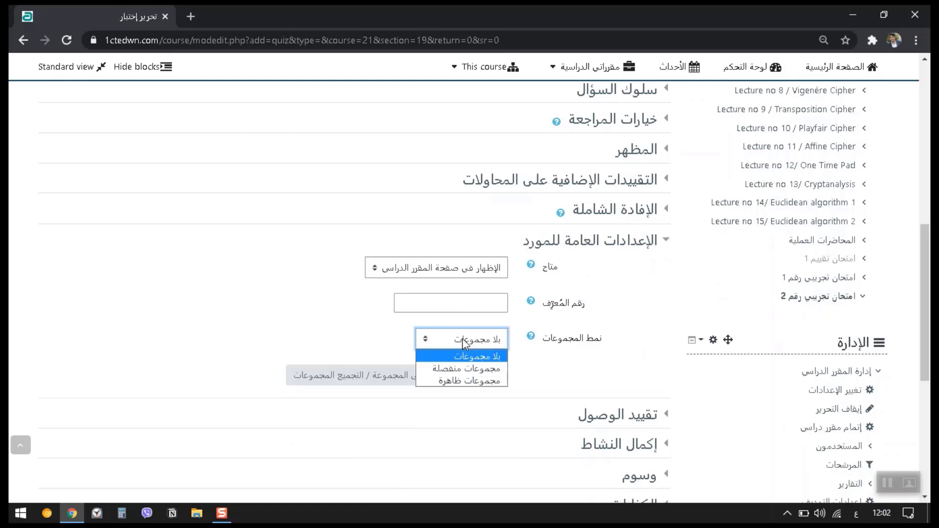
click(470, 367)
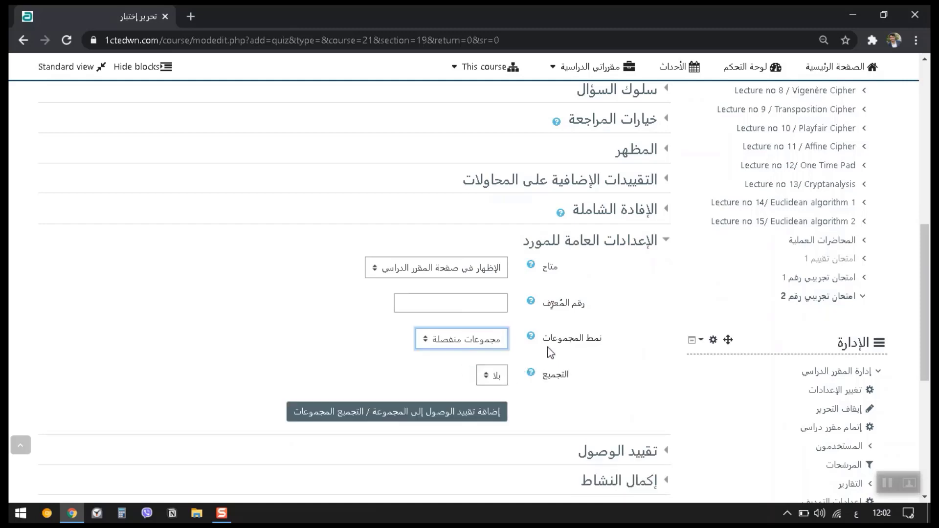
click(667, 242)
Add a group access restriction that limits the quiz to members of كروب رقم 2
click(663, 281)
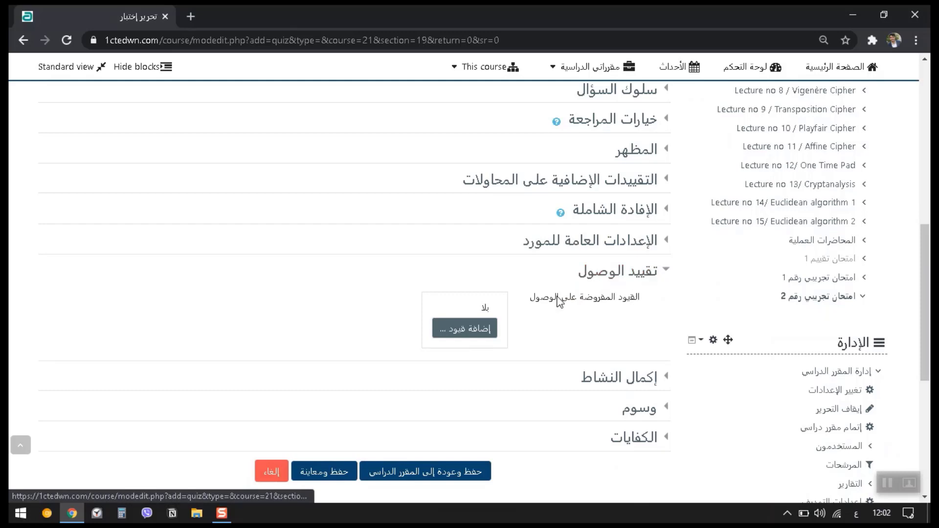
click(481, 329)
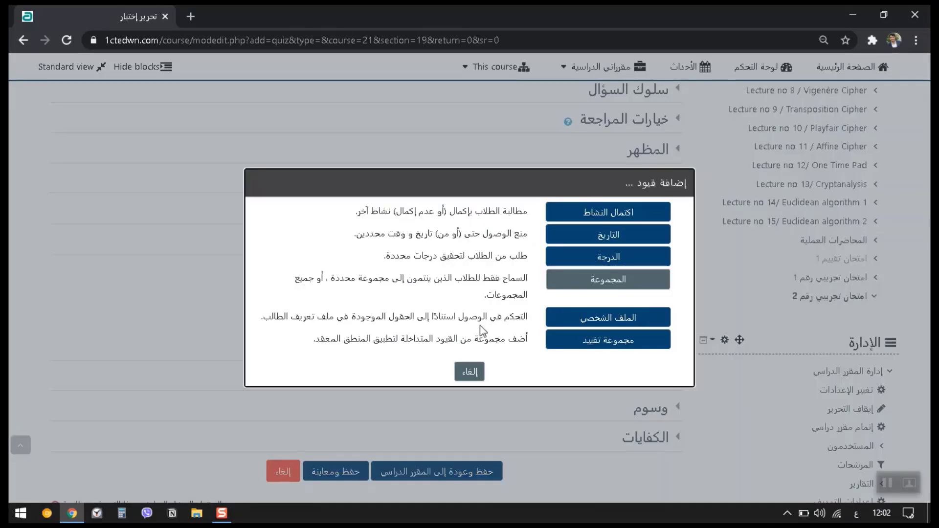
click(621, 282)
click(404, 349)
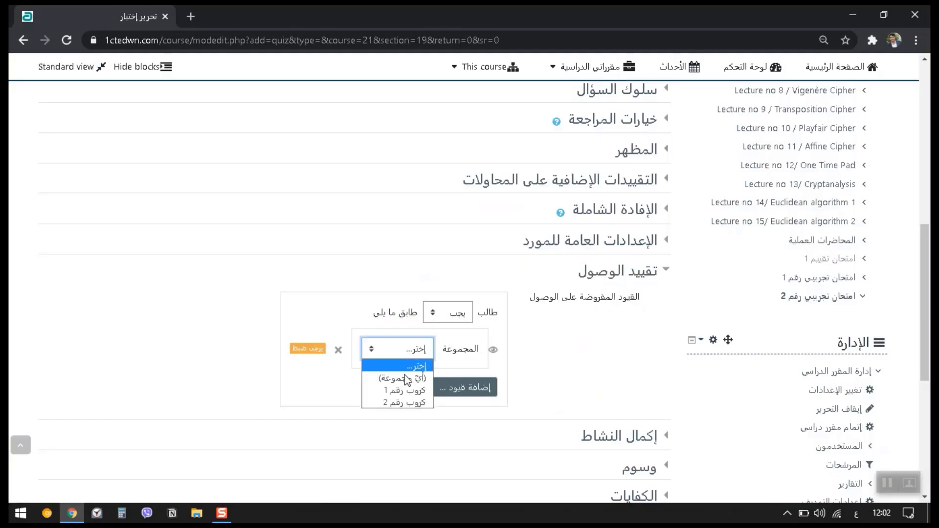
click(413, 404)
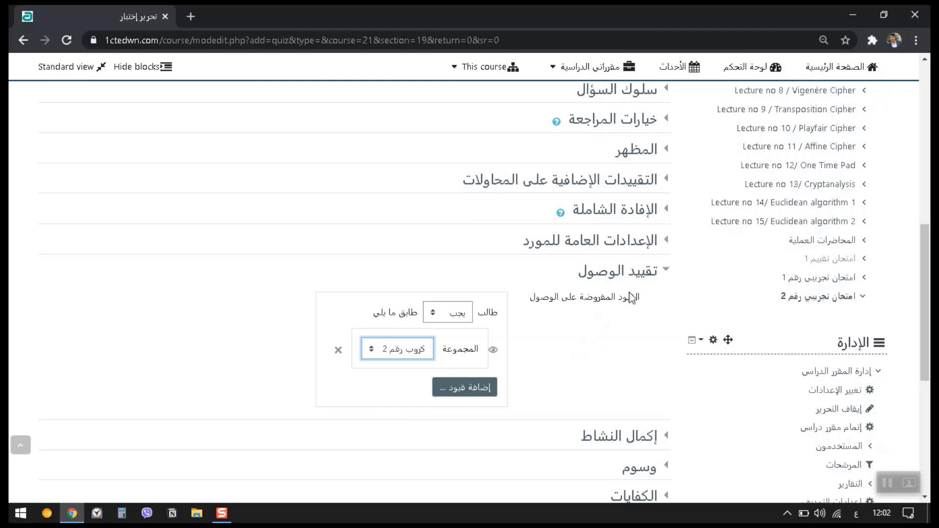
Save the quiz and return to the course page
scroll(398, 417, down, 6)
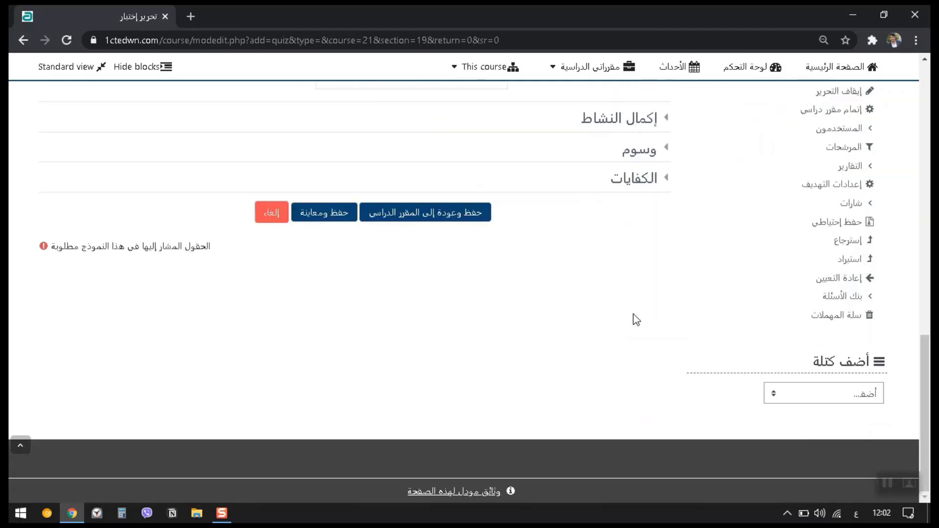
scroll(633, 318, up, 3)
click(417, 354)
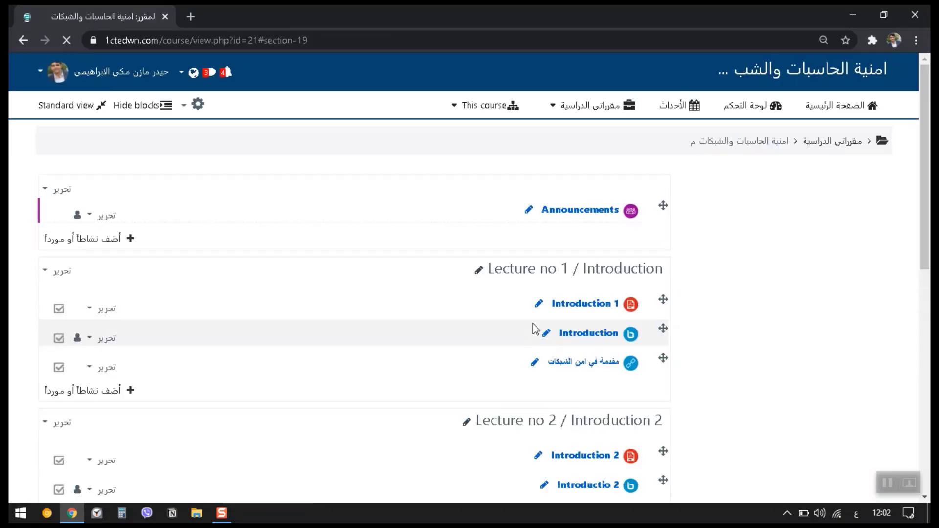
Examine the group availability conditions of the quizzes under امتحان تجريبي رقم 1 and امتحان تجريبي رقم 2
scroll(539, 237, down, 12)
scroll(540, 238, down, 10)
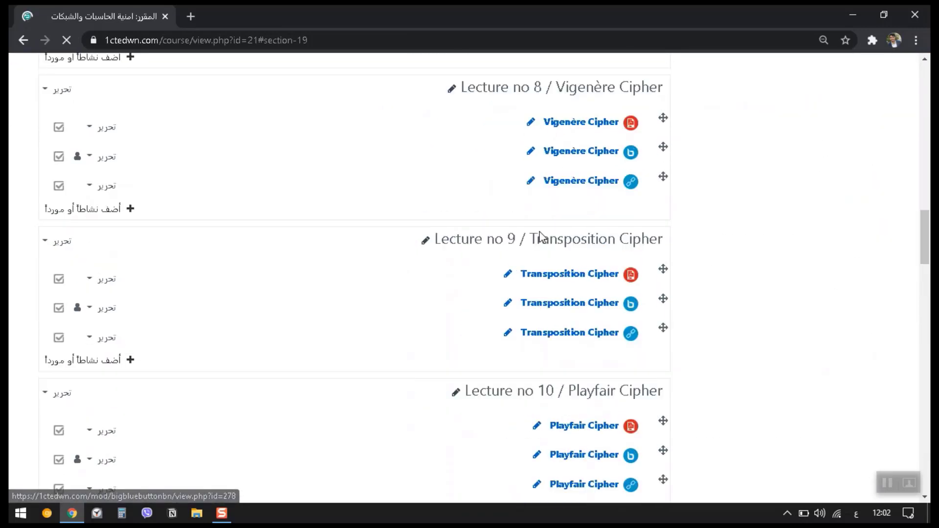
scroll(754, 403, down, 2)
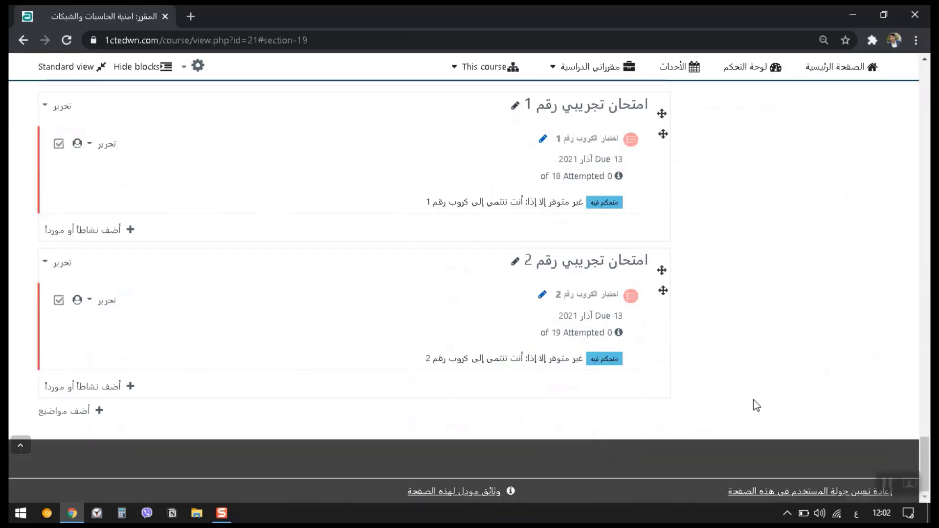
drag(583, 361, 422, 371)
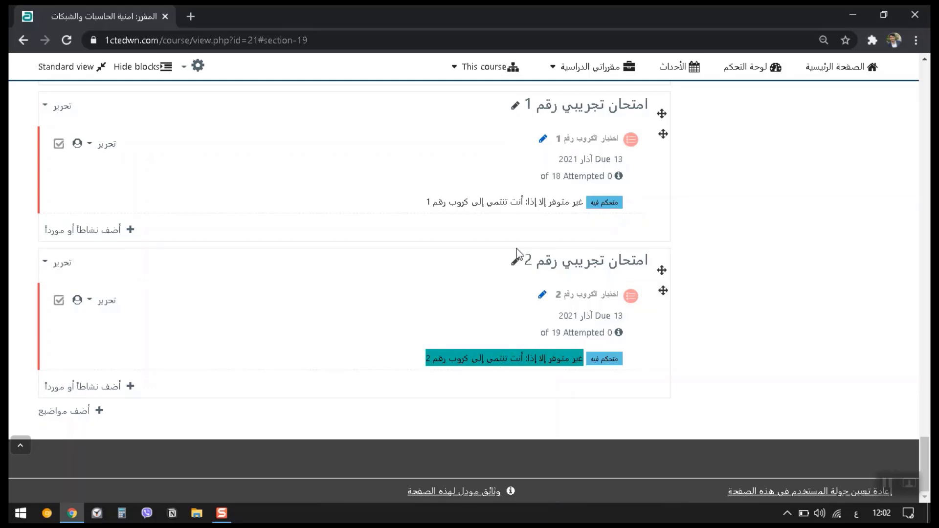
scroll(499, 230, up, 1)
drag(580, 269, 430, 282)
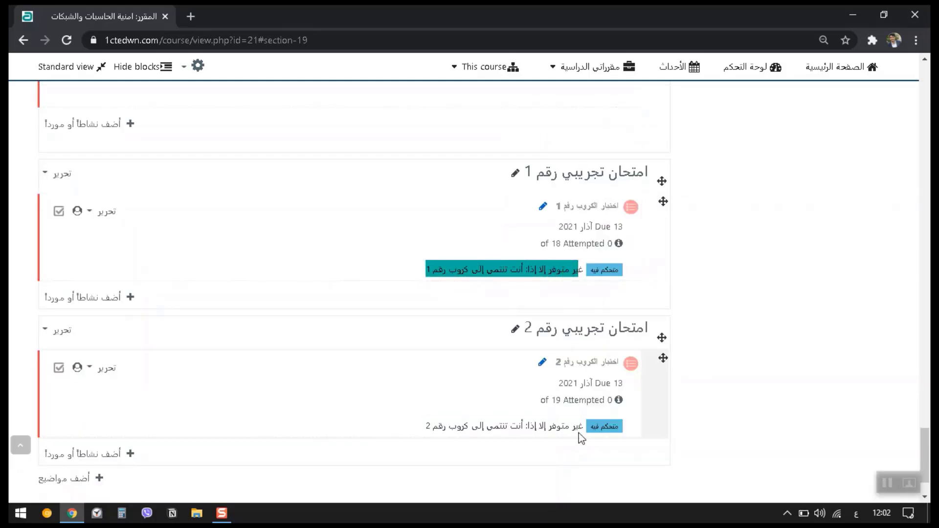
drag(581, 427, 428, 420)
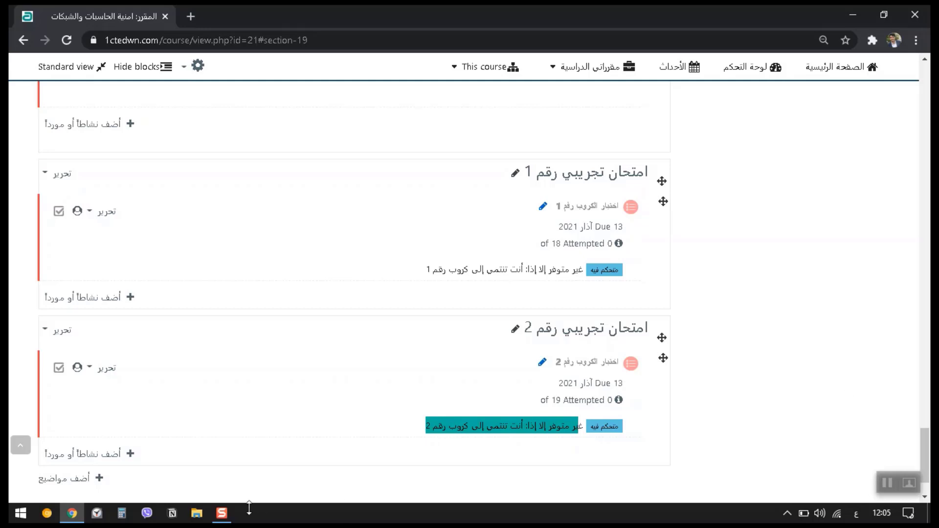
click(222, 513)
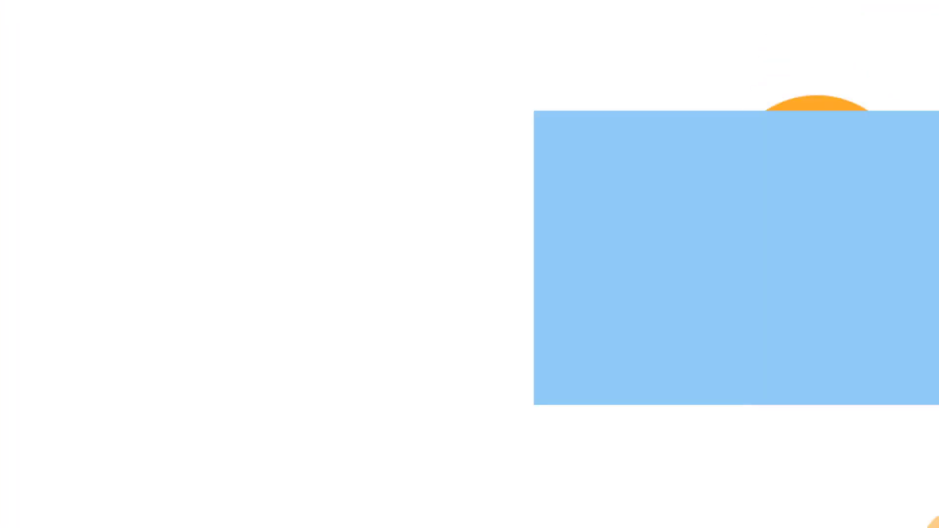